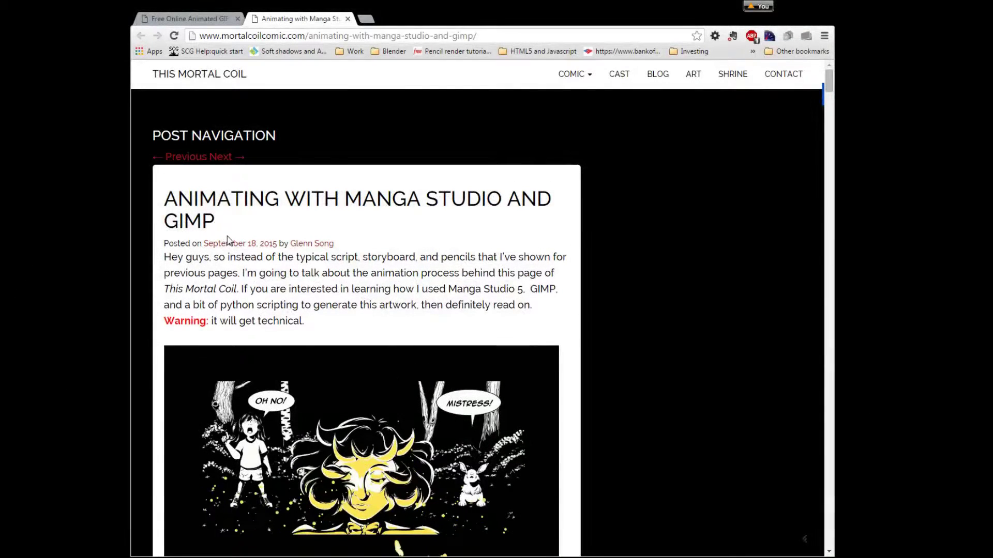
- Scroll to the title and intro of the 'Animating with Manga Studio and GIMP' post
left_click_drag(235, 209, 216, 222)
scroll(611, 256, "down", 3)
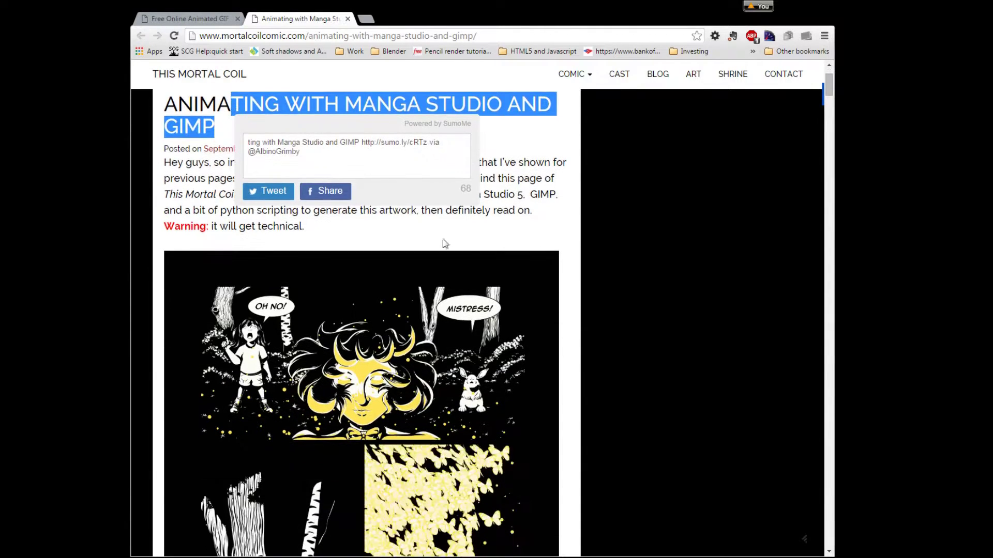
- Scroll through the post's animated comic image and Overview section
scroll(611, 254, "down", 2)
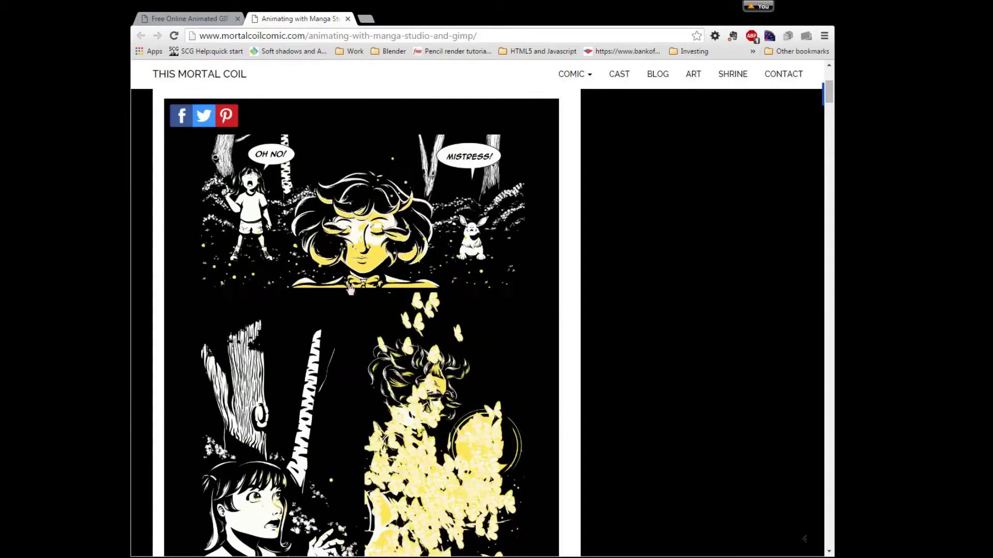
scroll(336, 259, "down", 3)
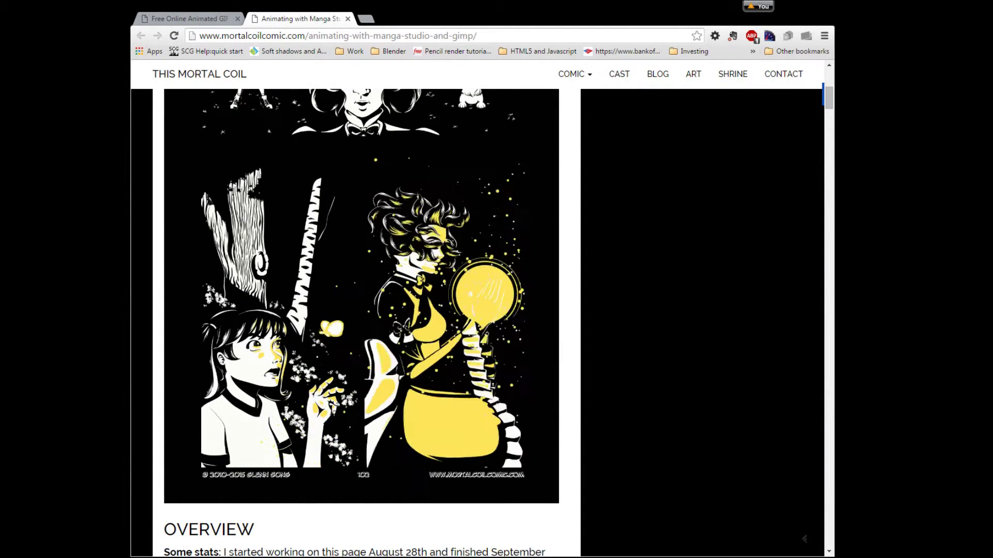
scroll(651, 398, "up", 7)
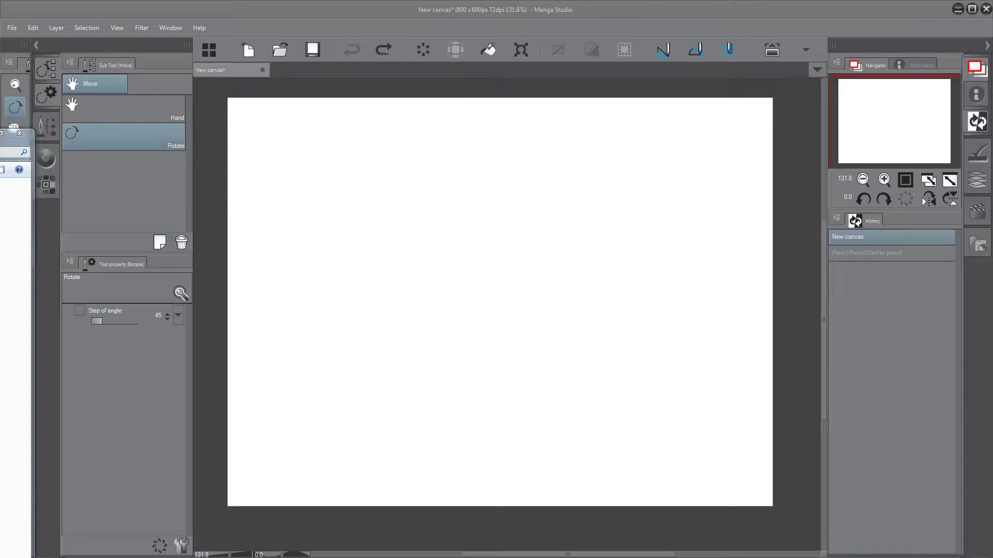
- Pick the Darker pencil at brush size 6.0 and density 100 for sketching
left_click(15, 288)
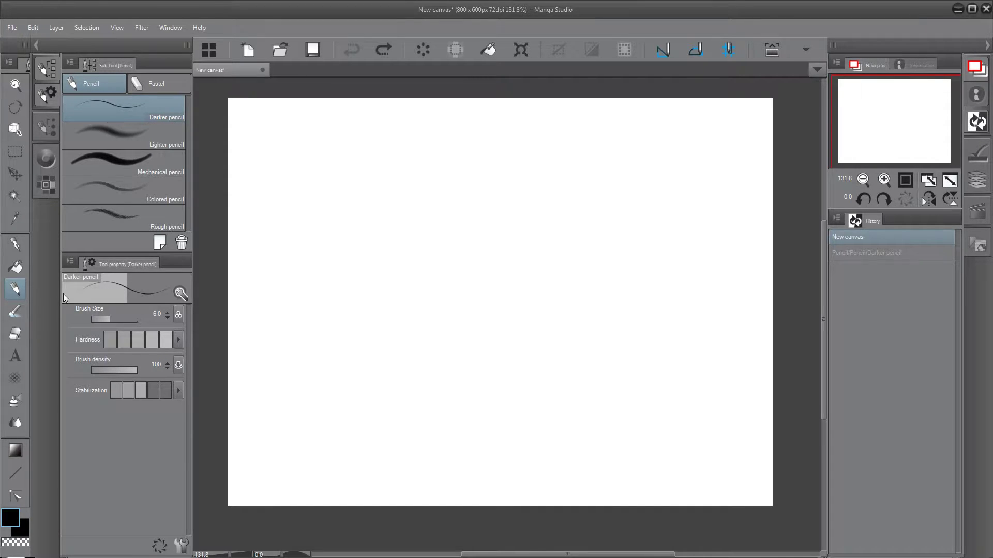
- Show the Layer panel, undo a test stroke, and sketch a rough circle on Layer 1
left_click(972, 180)
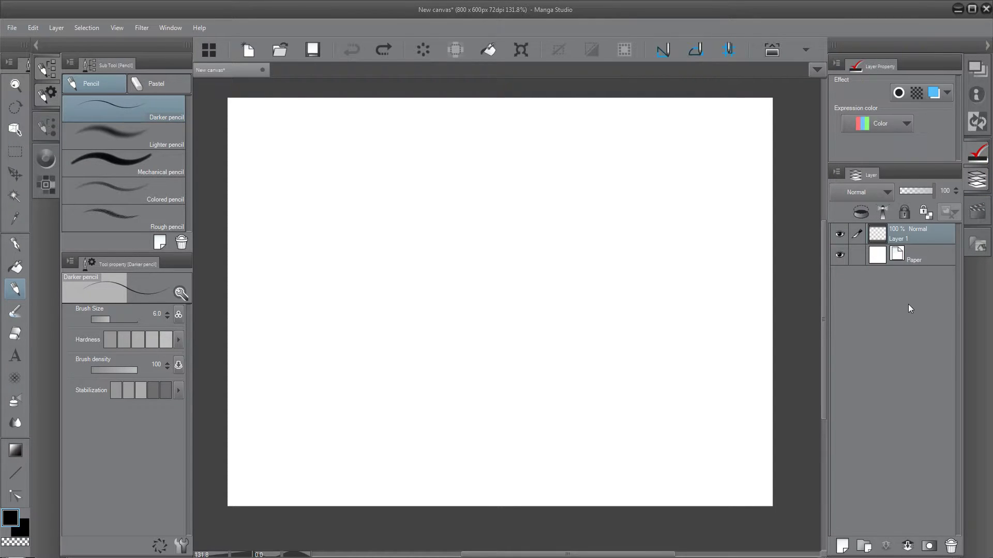
mouse_move(316, 235)
left_mouse_down()
mouse_move(425, 270)
mouse_move(480, 264)
left_mouse_up()
key("ctrl+z")
mouse_move(319, 206)
left_mouse_down()
mouse_move(337, 231)
mouse_move(395, 206)
mouse_move(395, 188)
mouse_move(357, 153)
mouse_move(310, 199)
left_mouse_up()
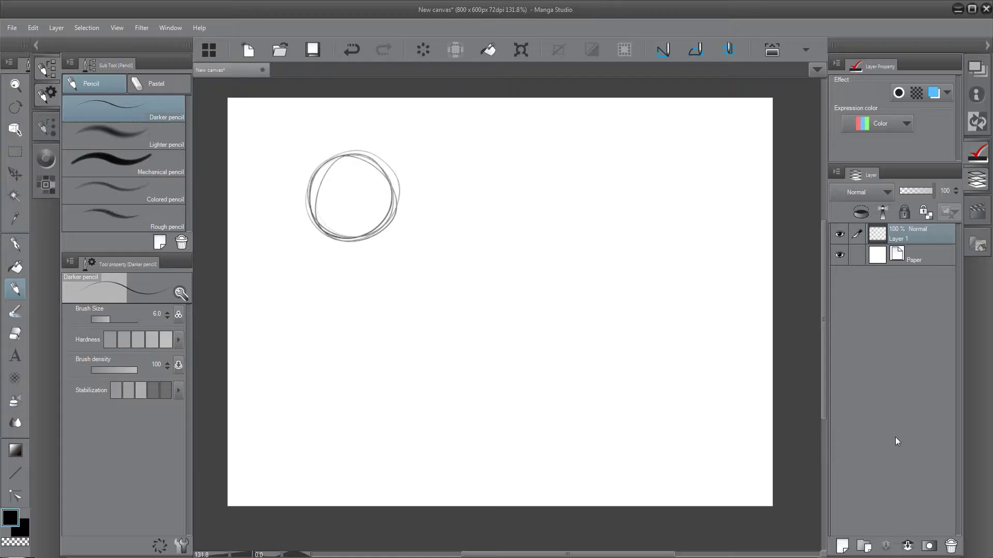
- Sketch progressively lower, larger balls on new Layers 2–5, then hide those four layers
left_click(842, 546)
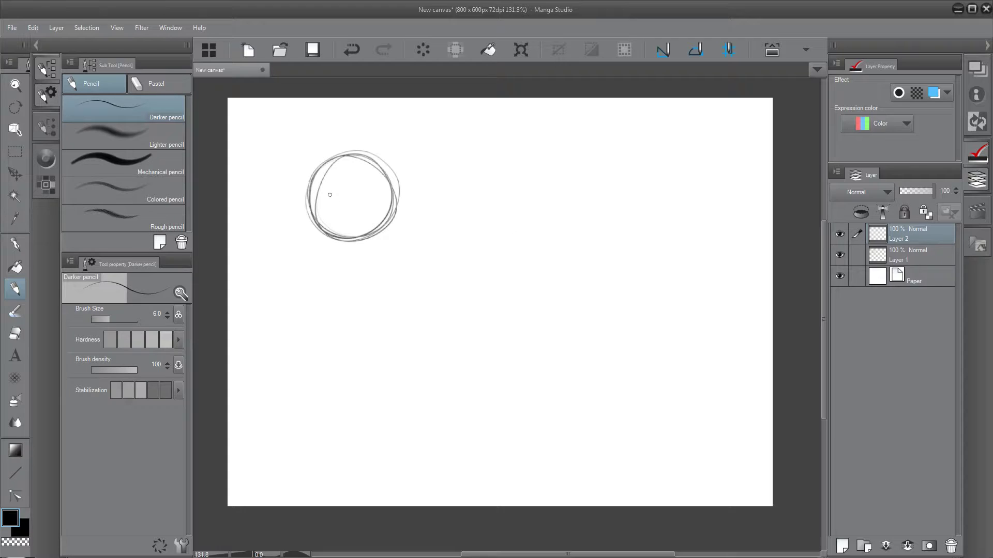
mouse_move(330, 194)
left_mouse_down()
mouse_move(362, 271)
mouse_move(370, 174)
mouse_move(377, 263)
mouse_move(353, 174)
mouse_move(345, 279)
mouse_move(335, 180)
mouse_move(379, 267)
mouse_move(302, 206)
mouse_move(373, 271)
mouse_move(392, 249)
mouse_move(363, 275)
mouse_move(403, 223)
left_mouse_up()
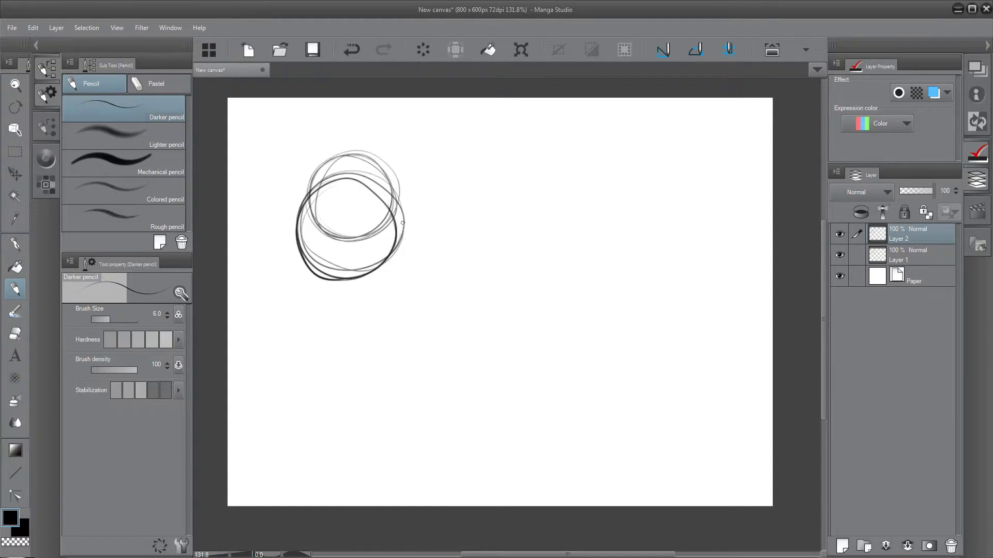
left_click(842, 546)
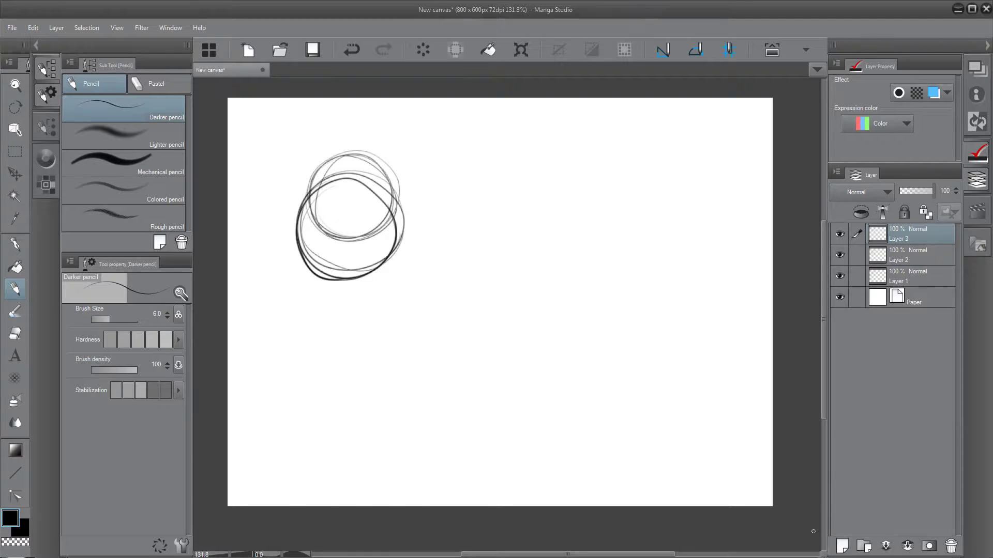
mouse_move(342, 223)
left_mouse_down()
mouse_move(312, 207)
mouse_move(403, 222)
mouse_move(311, 217)
mouse_move(355, 209)
left_mouse_up()
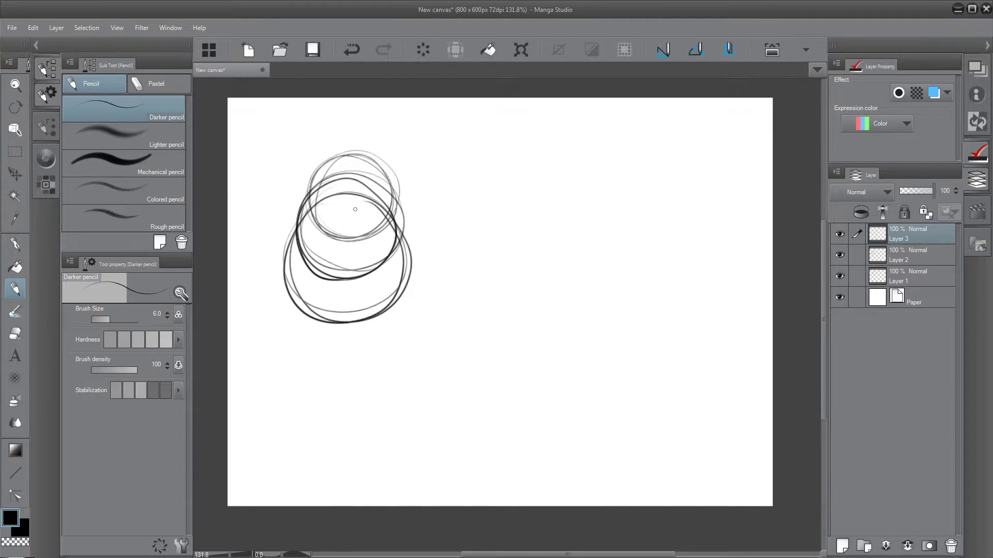
left_click(842, 546)
mouse_move(319, 234)
left_mouse_down()
mouse_move(359, 357)
mouse_move(322, 219)
mouse_move(335, 369)
mouse_move(351, 220)
mouse_move(343, 375)
mouse_move(319, 227)
mouse_move(281, 306)
left_mouse_up()
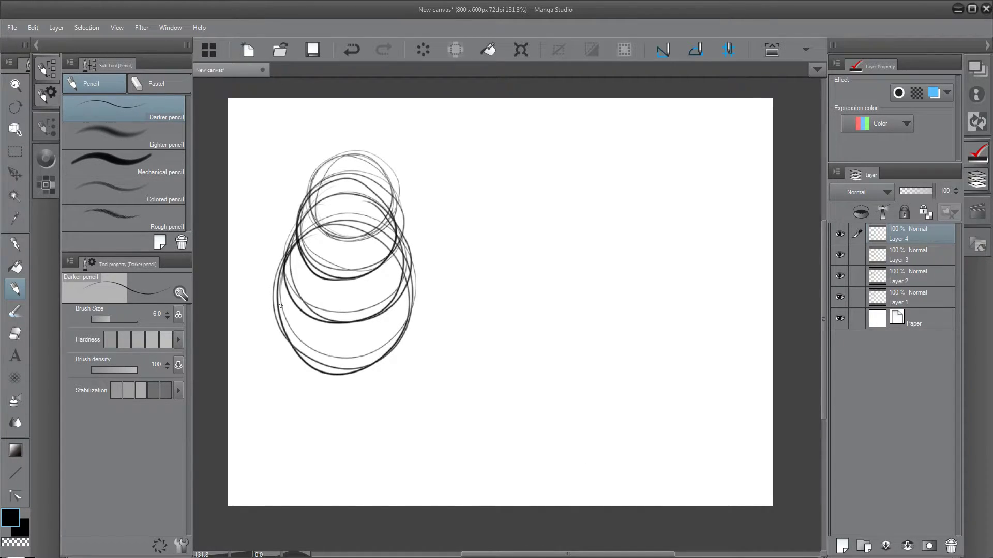
left_click(842, 546)
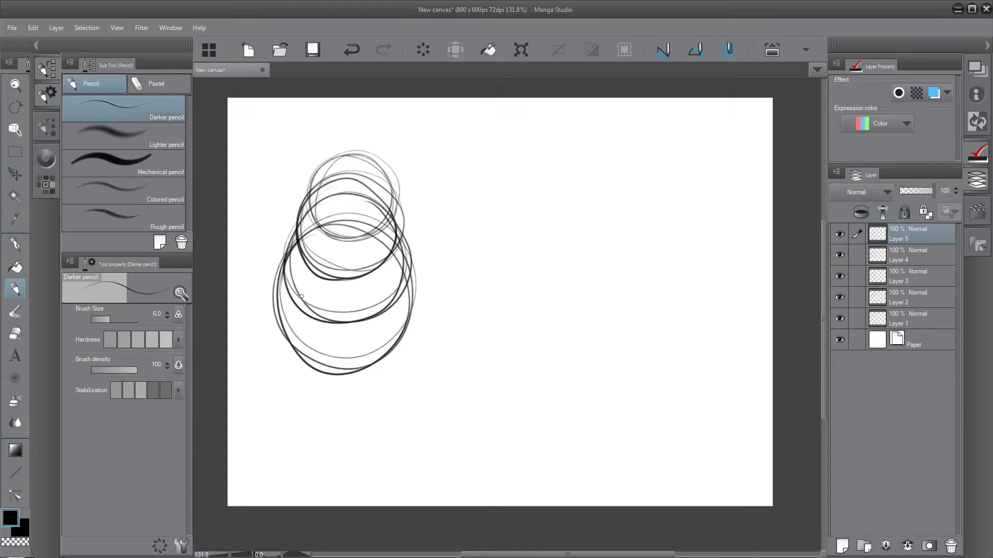
mouse_move(302, 297)
left_mouse_down()
mouse_move(362, 414)
mouse_move(320, 269)
mouse_move(310, 429)
mouse_move(290, 372)
left_mouse_up()
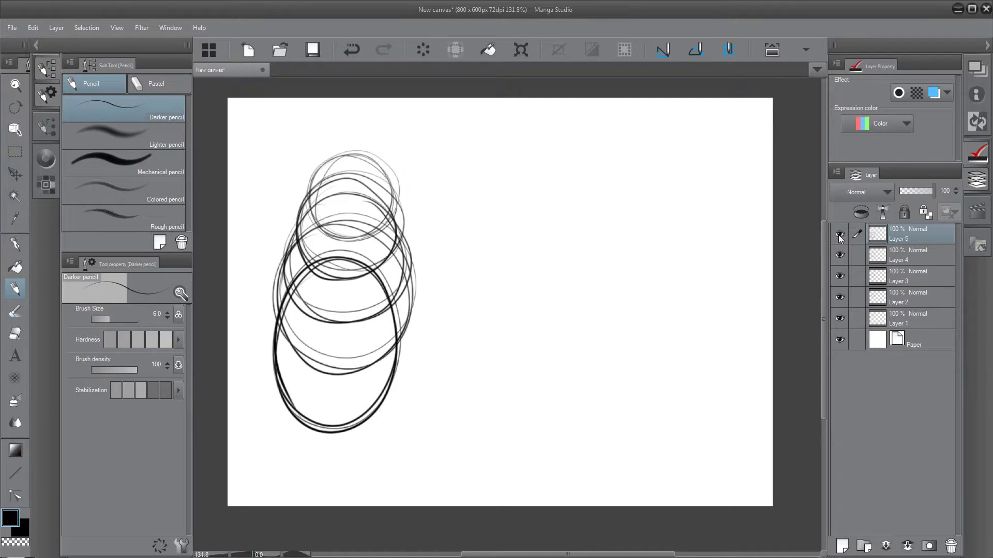
left_click_drag(839, 237, 840, 299)
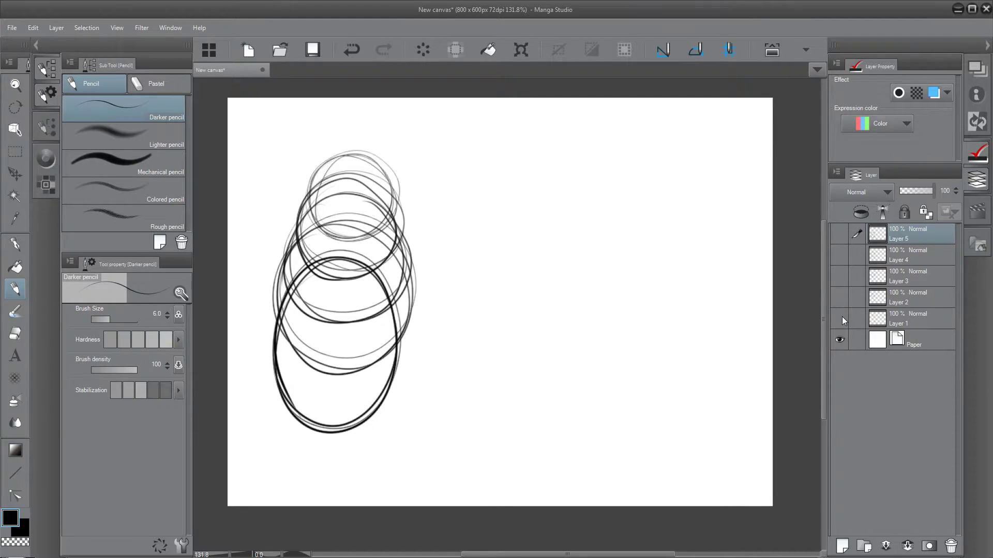
- Export Layer 1 alone as the PNG f1 in the animationtest folder
left_click(915, 318)
left_click(915, 300)
left_click(918, 315)
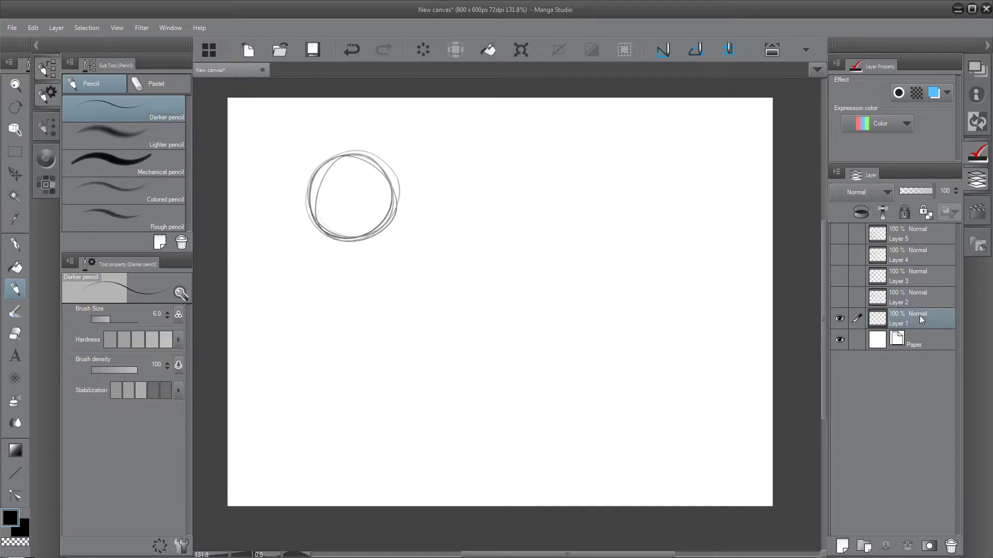
left_click(16, 28)
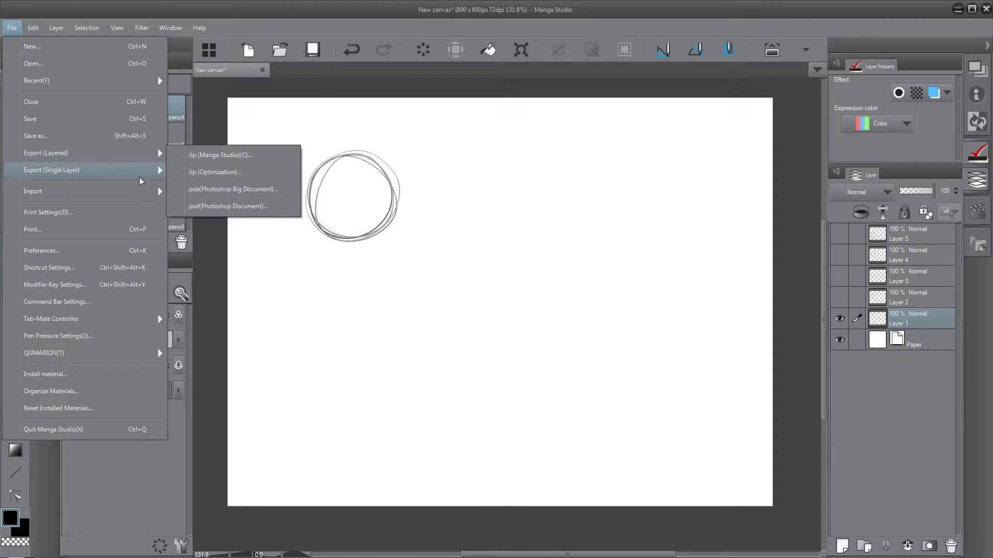
mouse_move(140, 181)
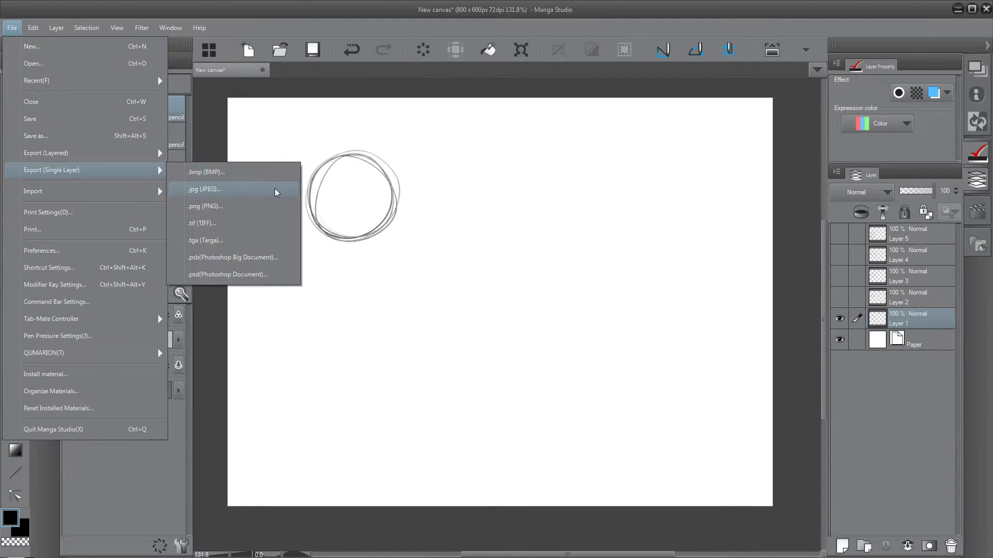
left_click(275, 206)
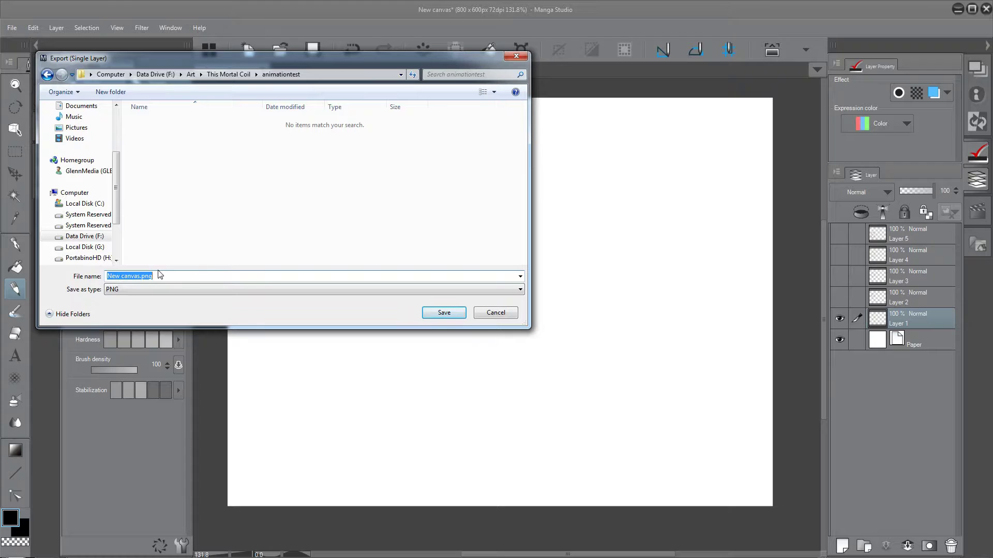
type("f1")
left_click(443, 313)
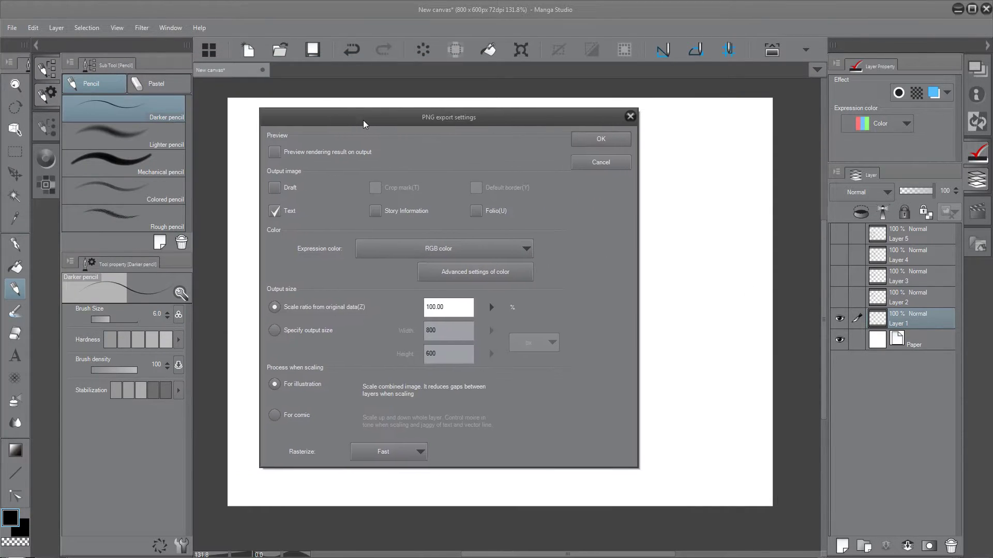
- Confirm the f1 PNG settings and export the second ball frame as f2.png
left_click(591, 141)
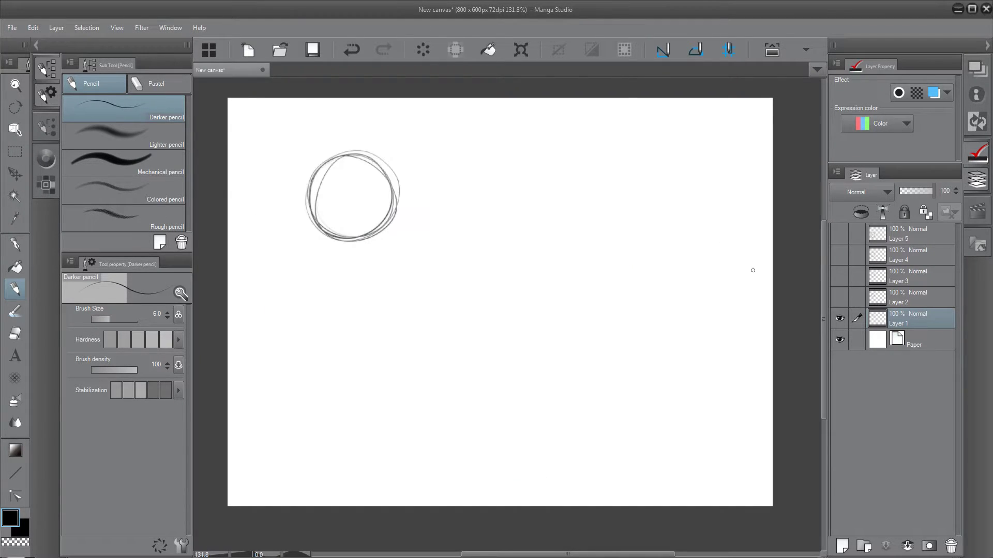
left_click(12, 27)
mouse_move(67, 166)
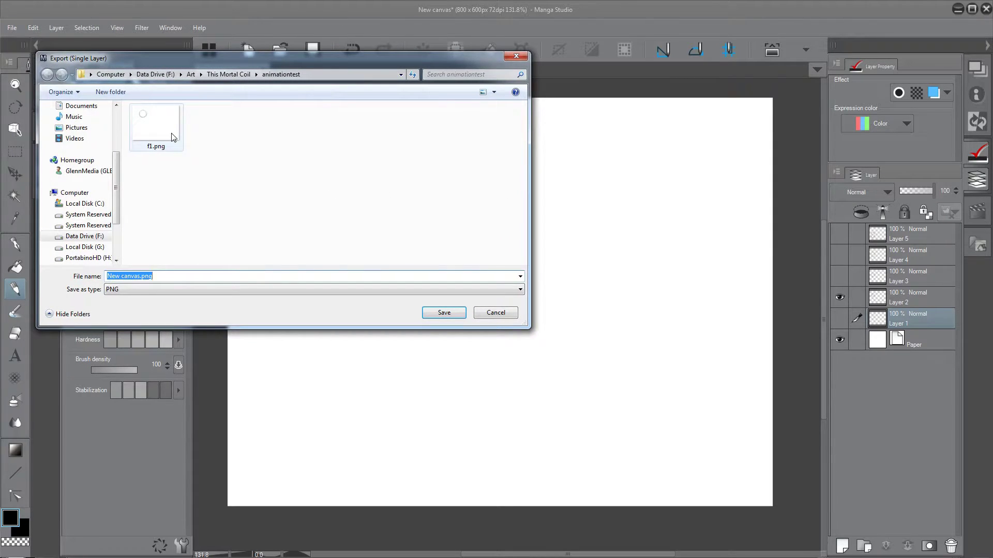
left_click(169, 142)
left_click(169, 275)
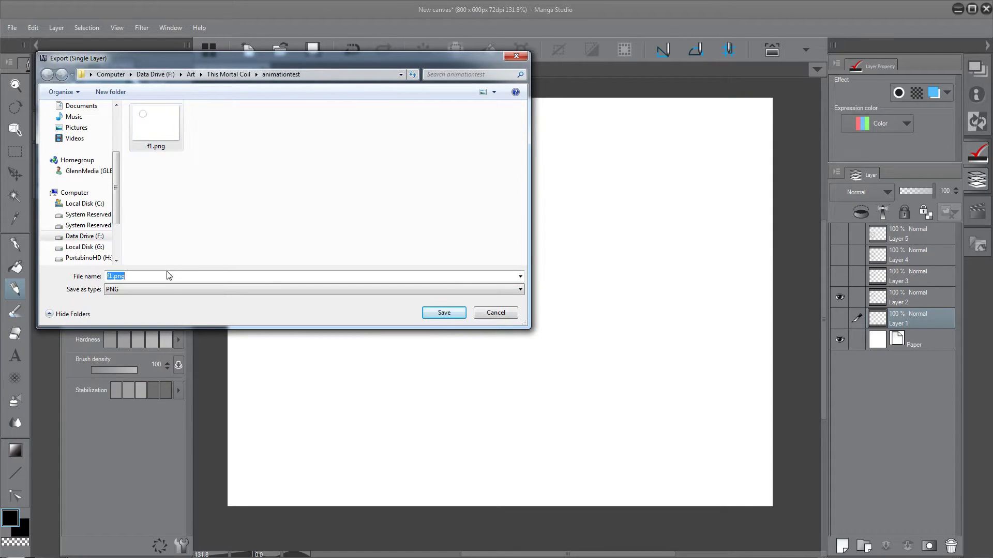
type("f2")
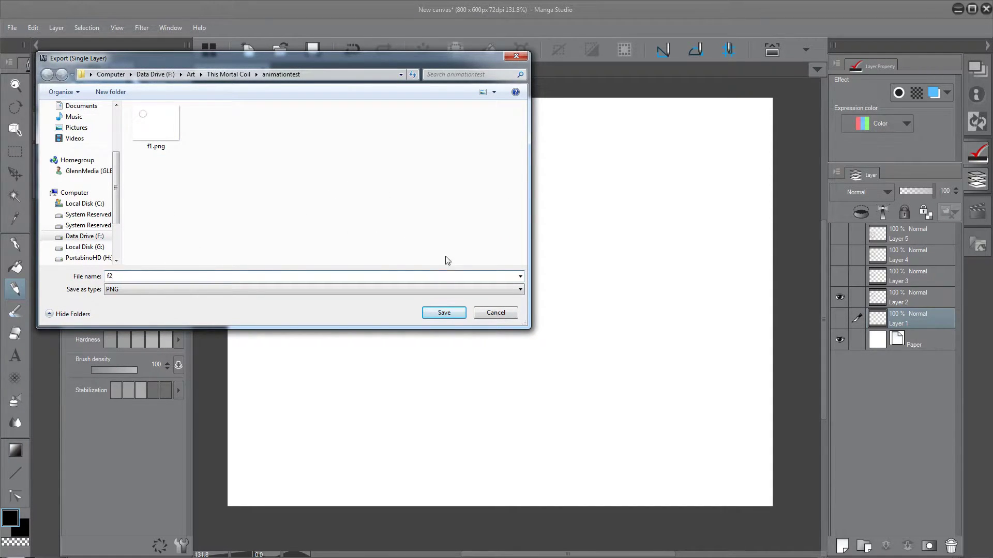
left_click(443, 313)
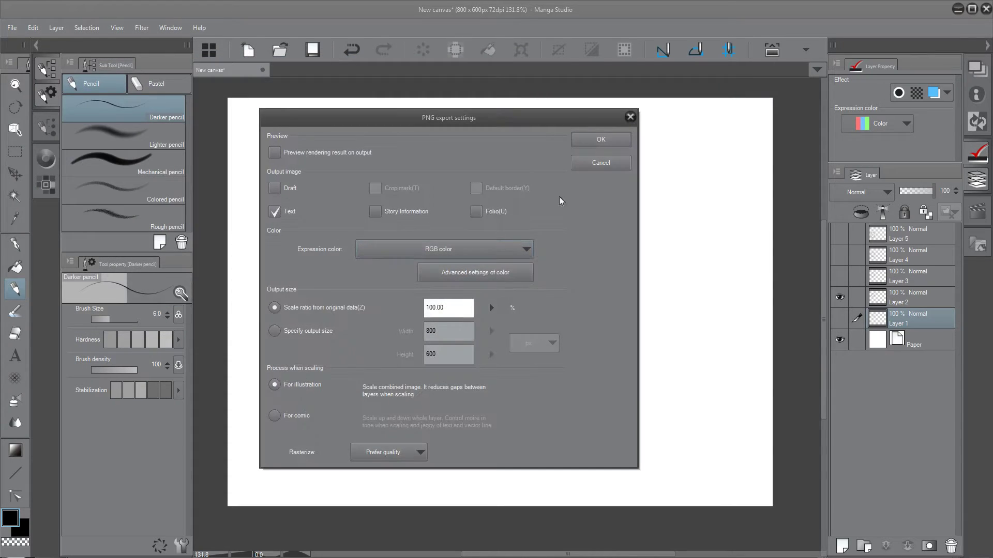
left_click(597, 143)
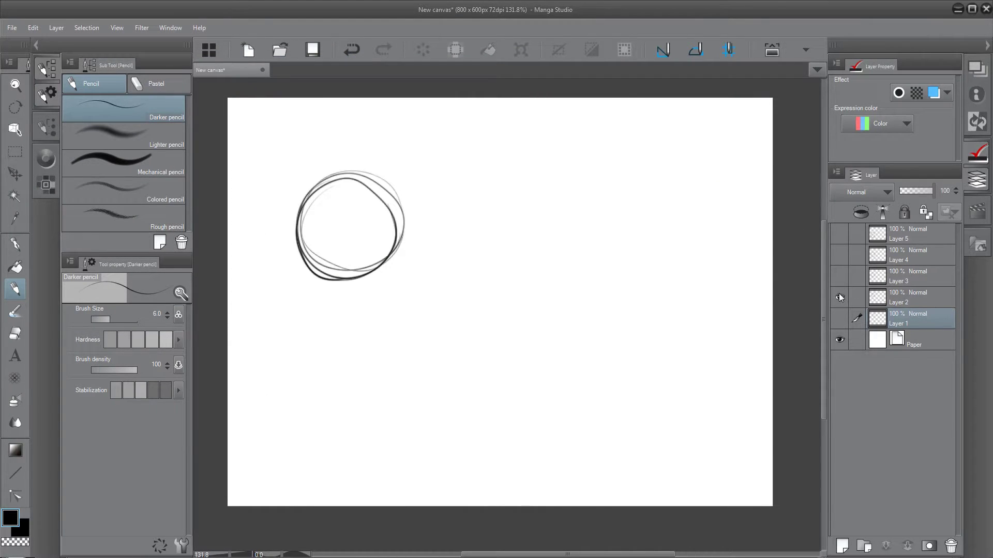
- Show only the third ball drawing and export it as f3.png
left_click(840, 298)
left_click(840, 278)
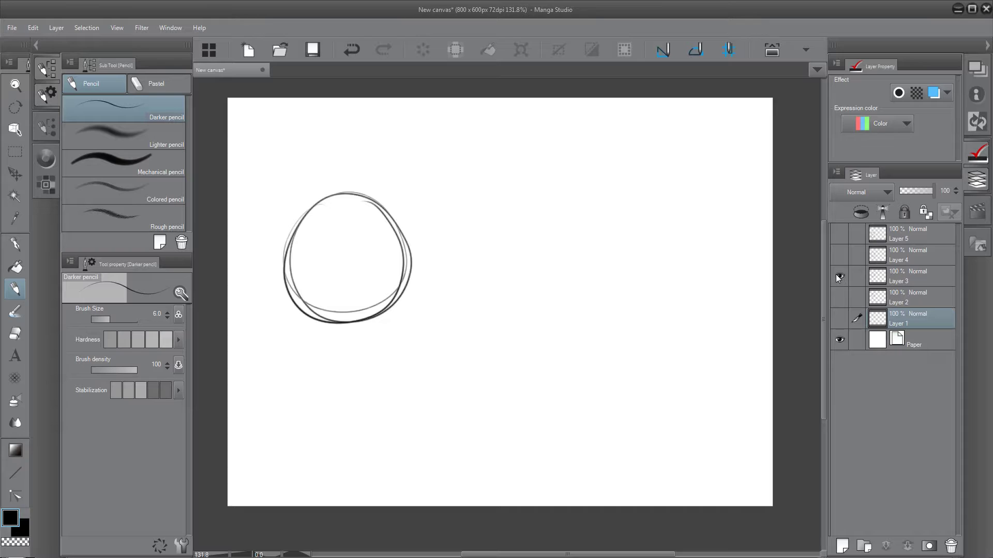
left_click(12, 28)
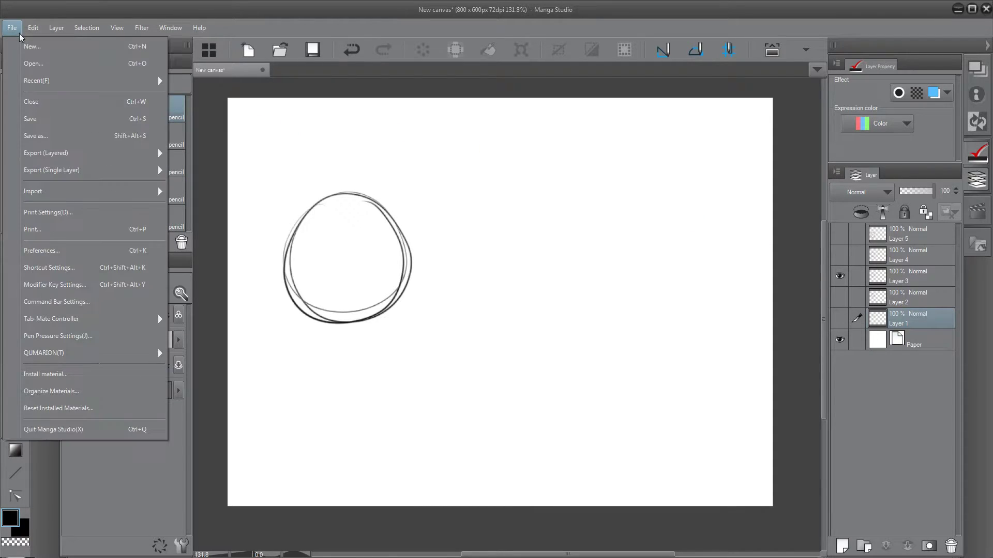
mouse_move(62, 170)
left_click(239, 206)
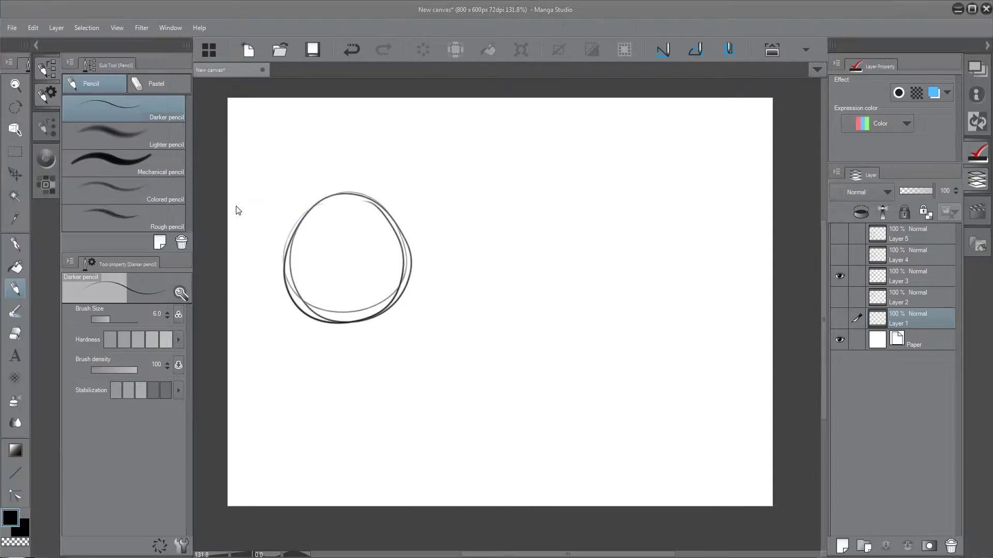
left_click(213, 136)
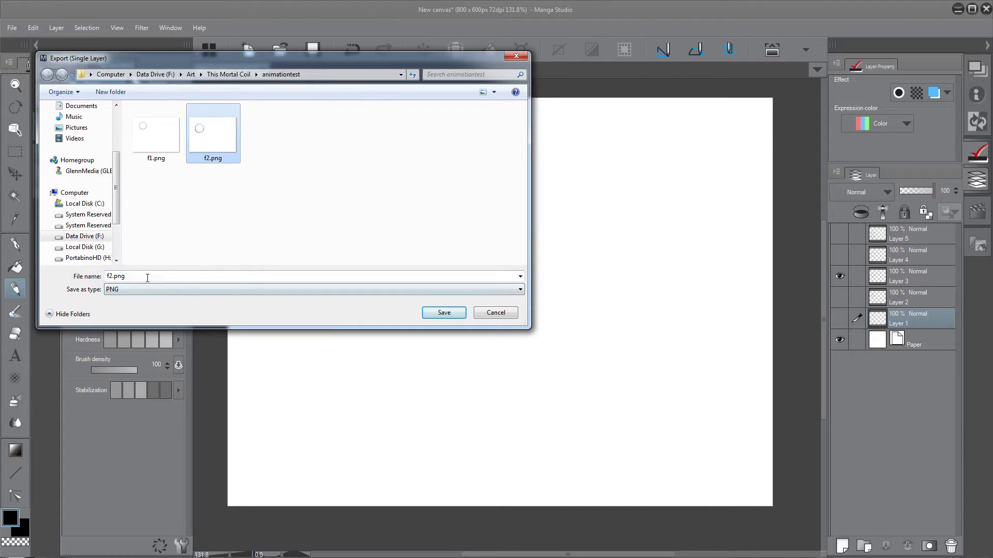
left_click_drag(148, 277, 98, 281)
type("f3")
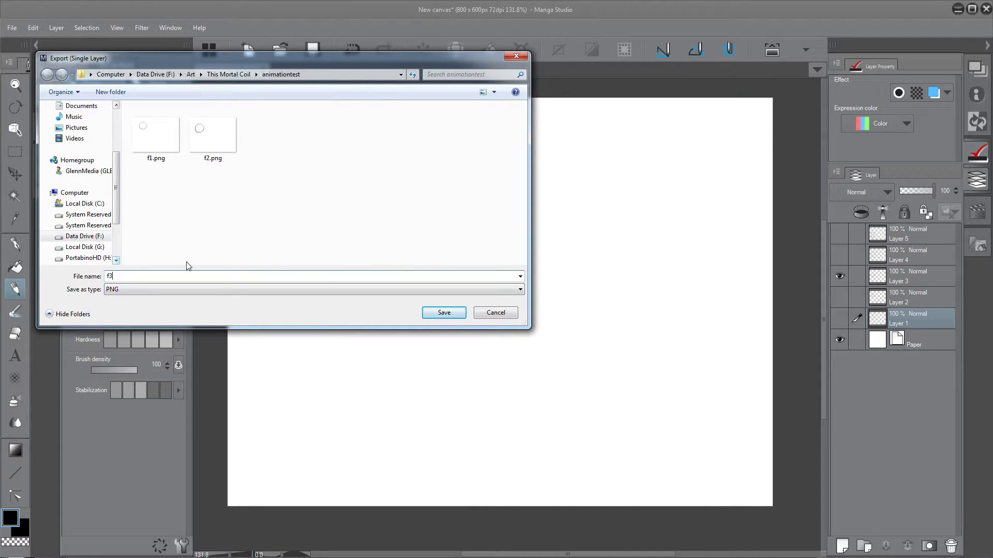
left_click(444, 312)
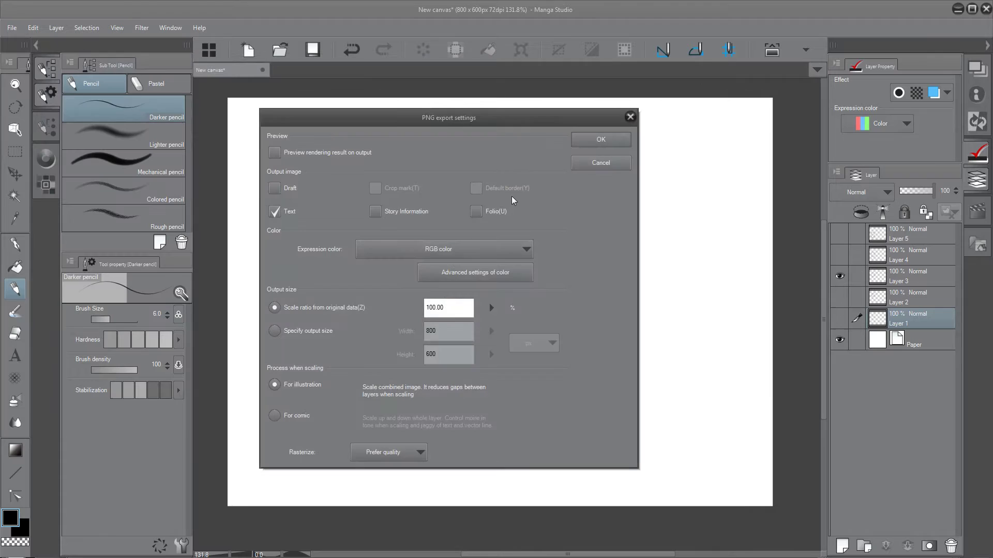
left_click(588, 140)
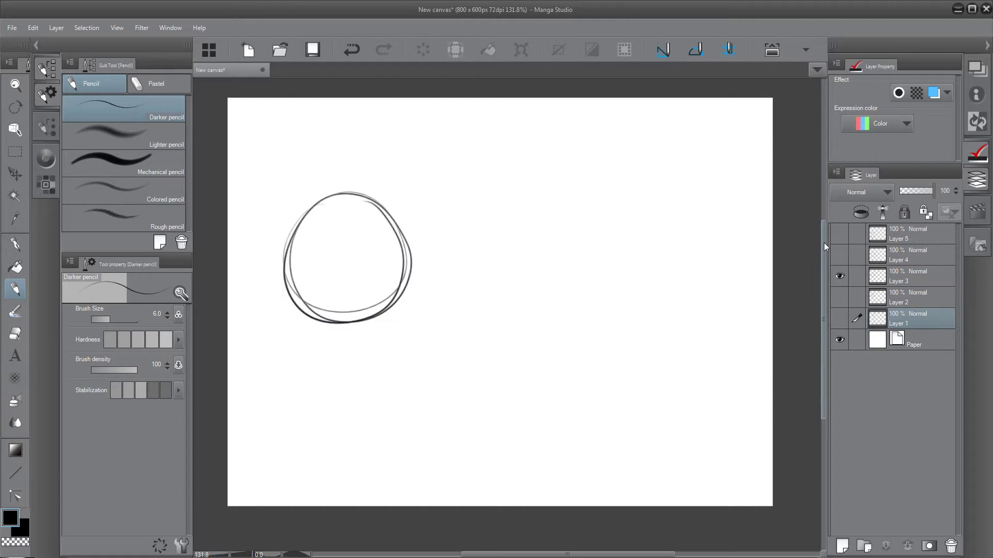
- Show only the fourth ball drawing and export it as f4.png
left_click(835, 278)
left_click(835, 253)
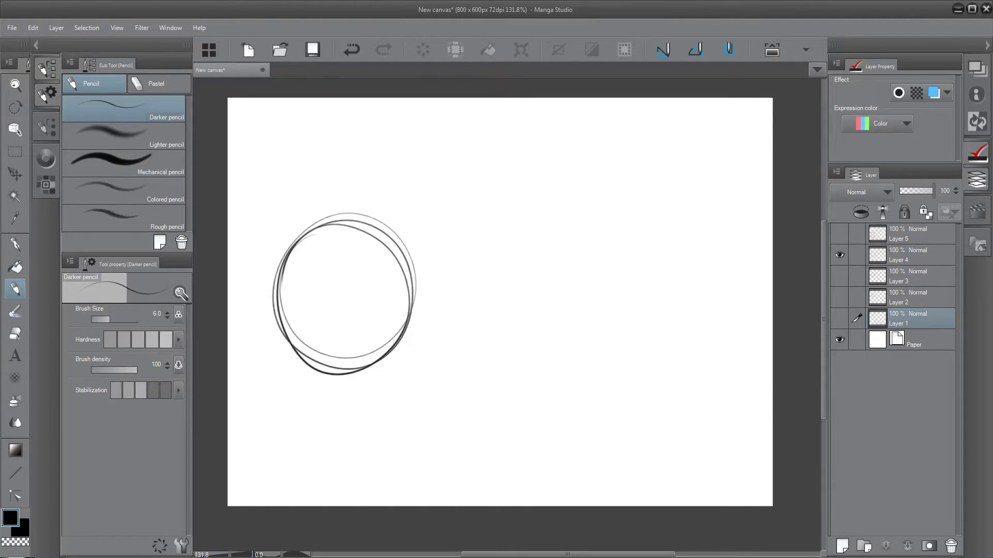
left_click(11, 28)
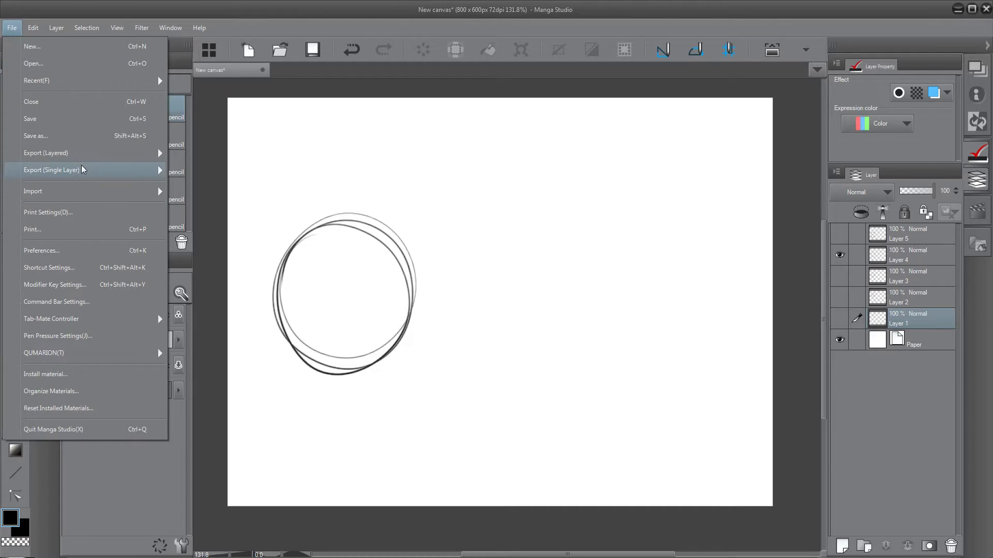
mouse_move(85, 173)
left_click(256, 215)
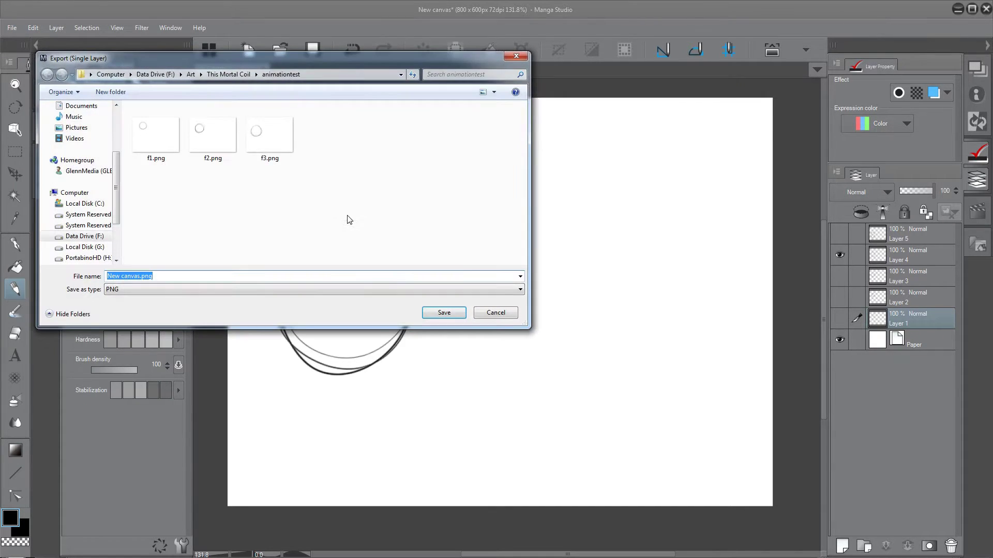
left_click(273, 156)
double_click(111, 278)
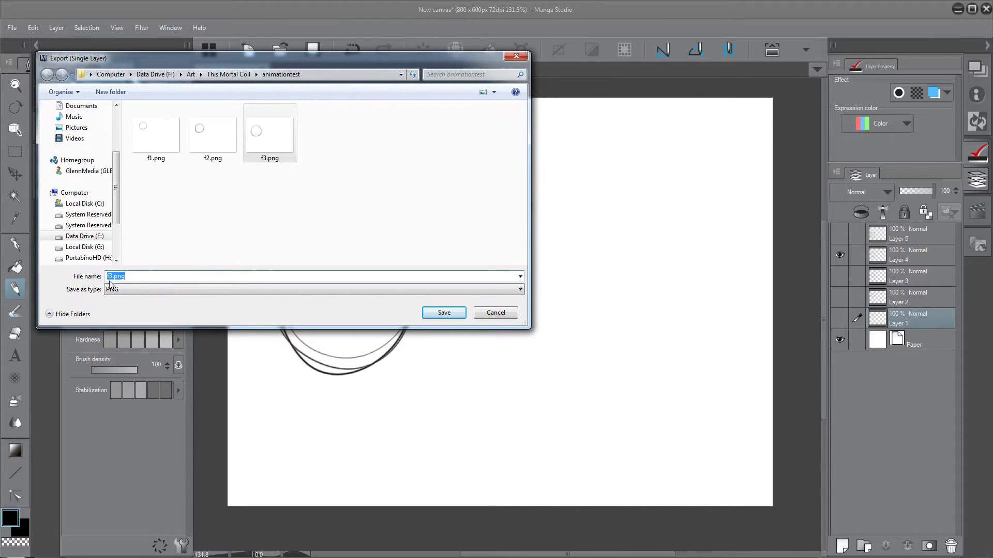
type("f4")
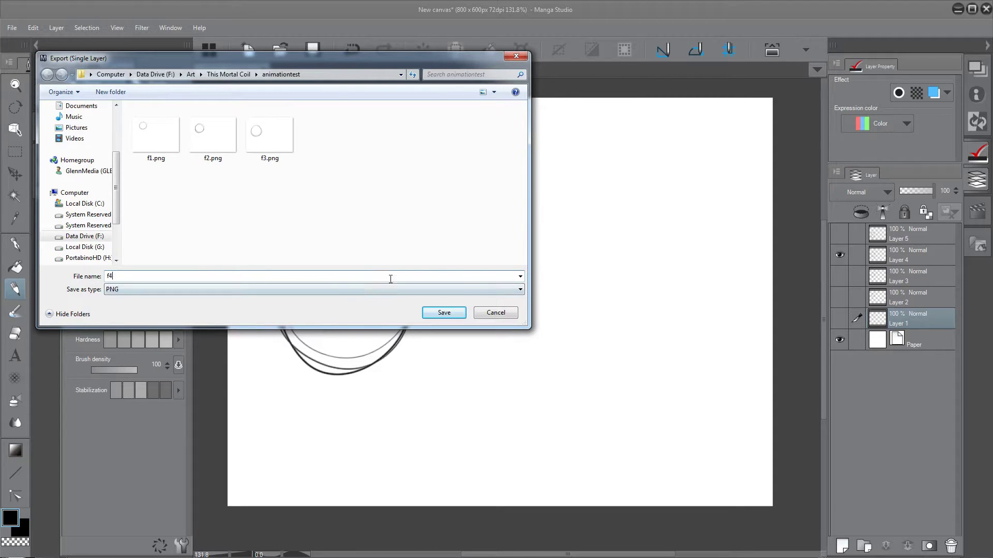
left_click(456, 312)
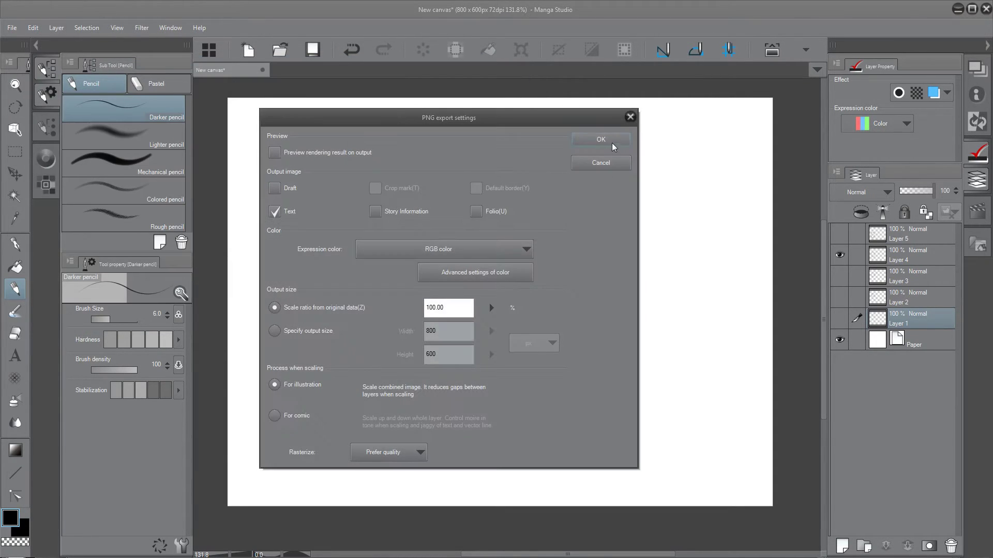
left_click(606, 144)
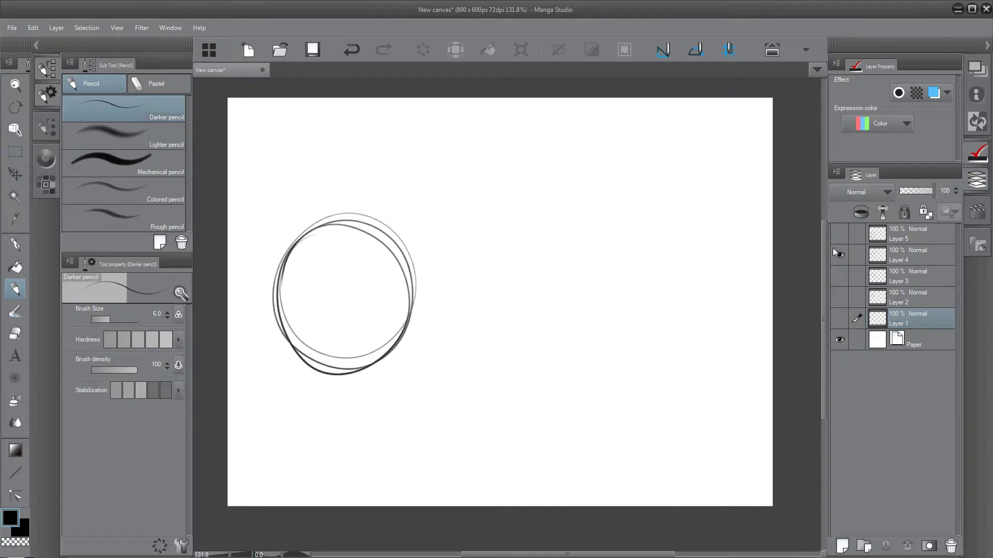
- Show only the fifth drawing, the oval, and export it as f5.png
left_click(839, 254)
left_click(839, 233)
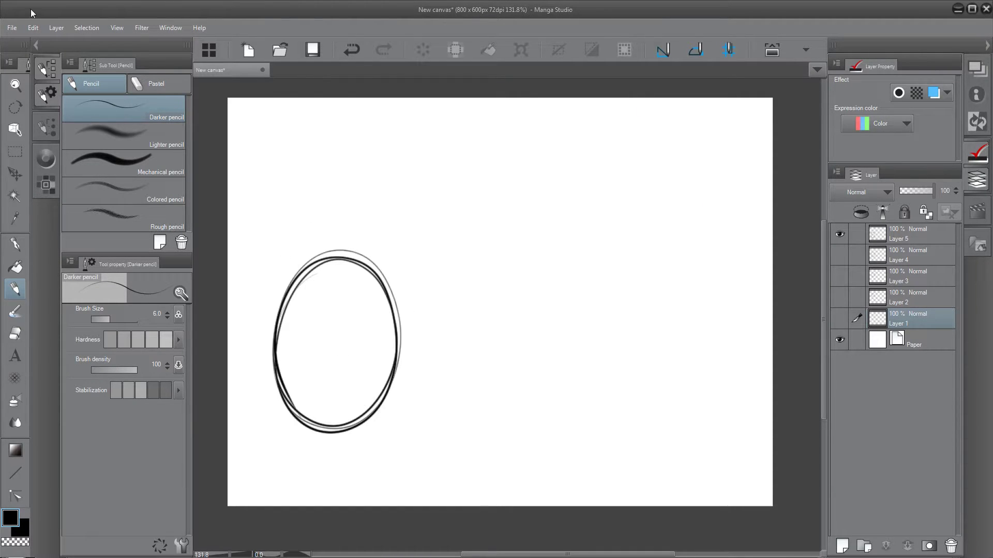
left_click(10, 29)
mouse_move(89, 171)
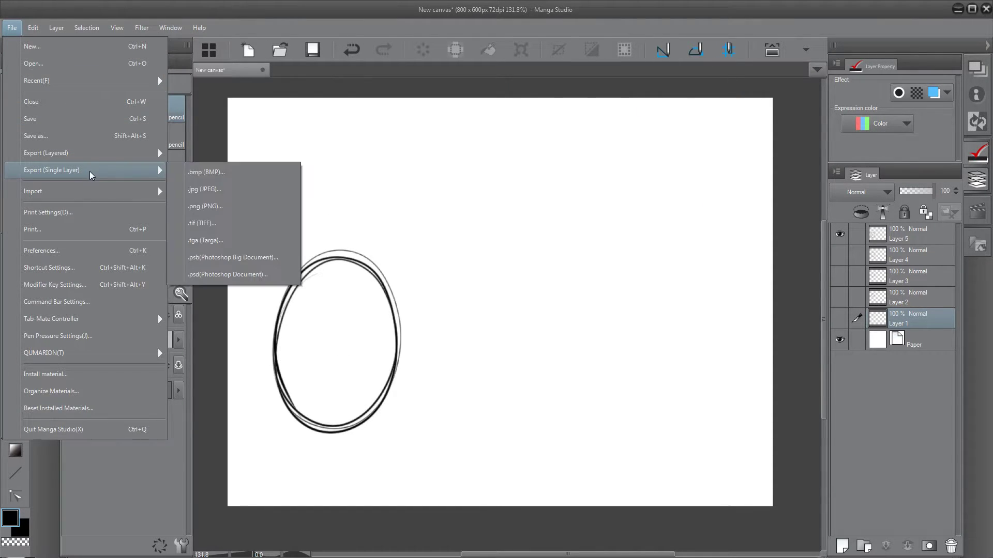
left_click(269, 212)
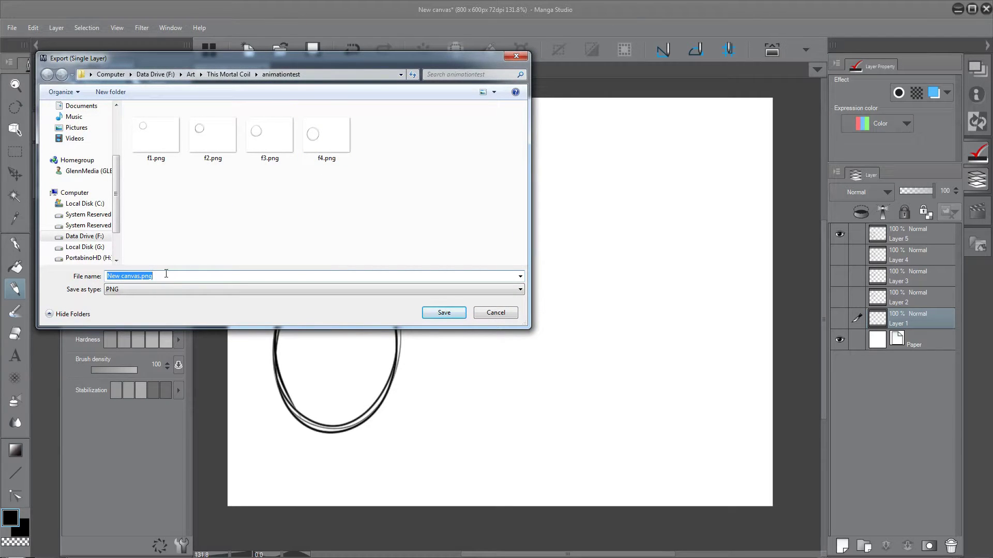
type("f5")
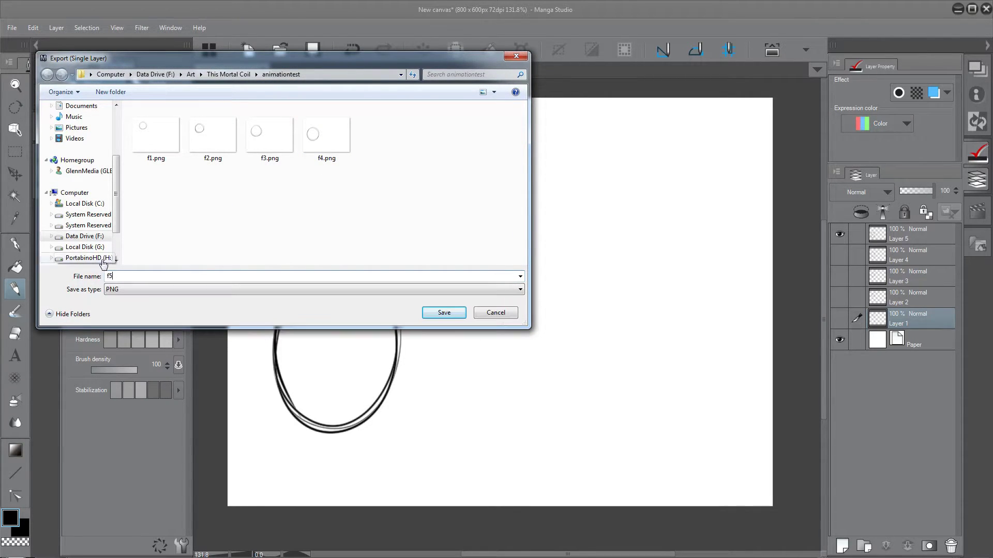
left_click(444, 314)
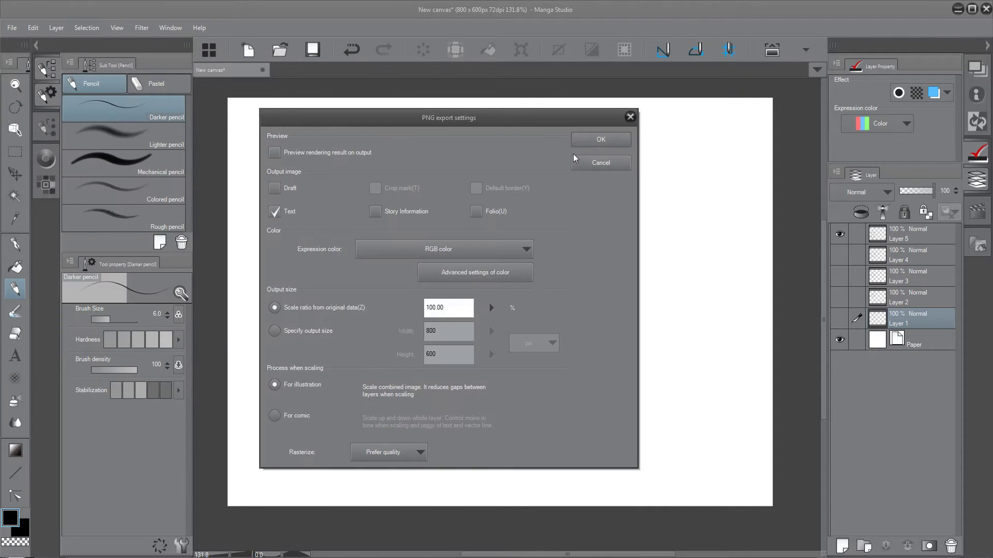
left_click(597, 138)
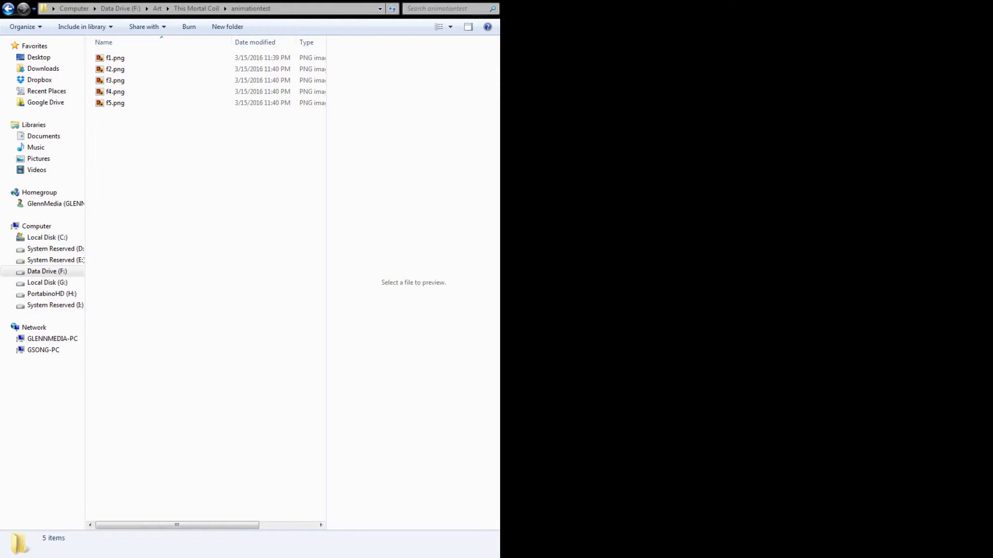
- Preview f2.png, f3.png and f5.png in the animationtest folder, then return to Chrome
left_click(117, 72)
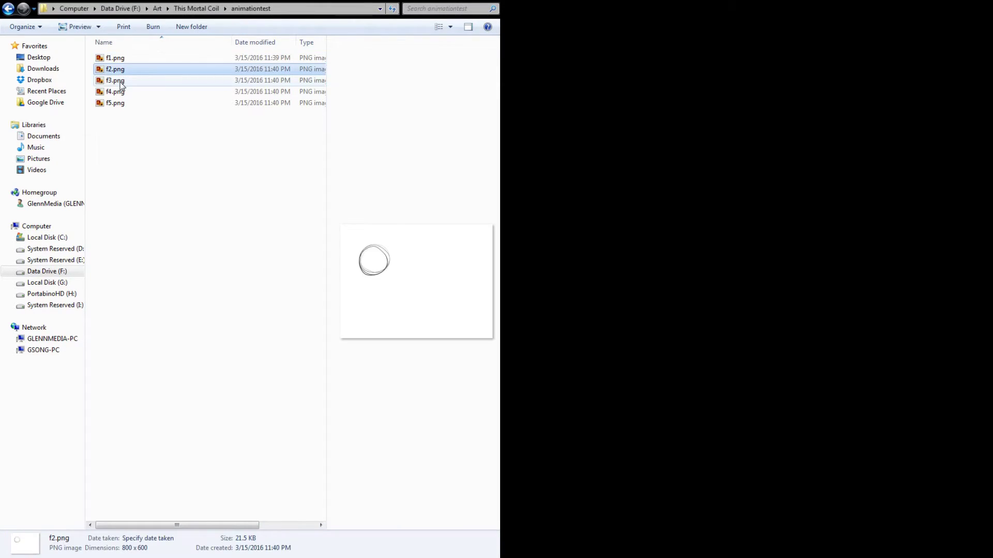
left_click(122, 80)
left_click(121, 94)
left_click(121, 103)
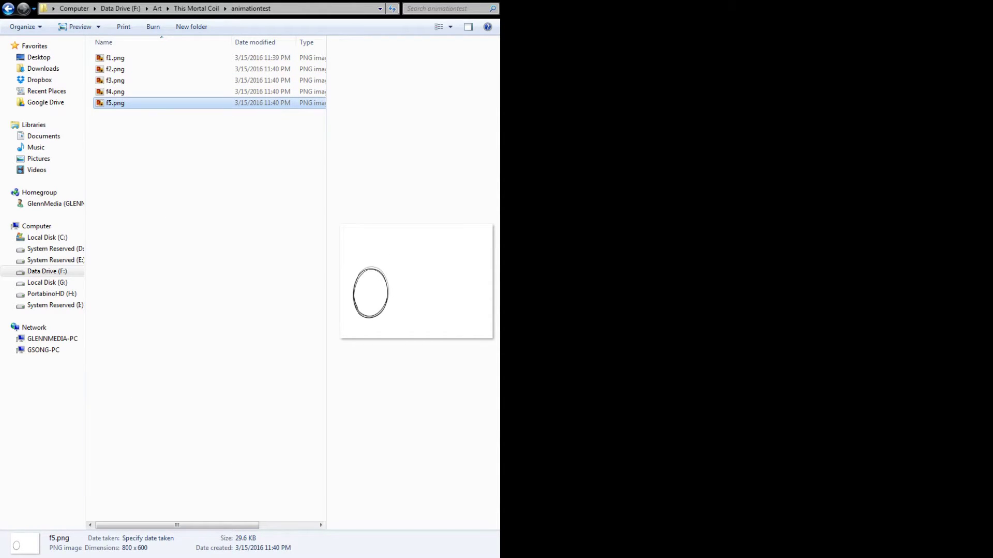
key("alt+Tab")
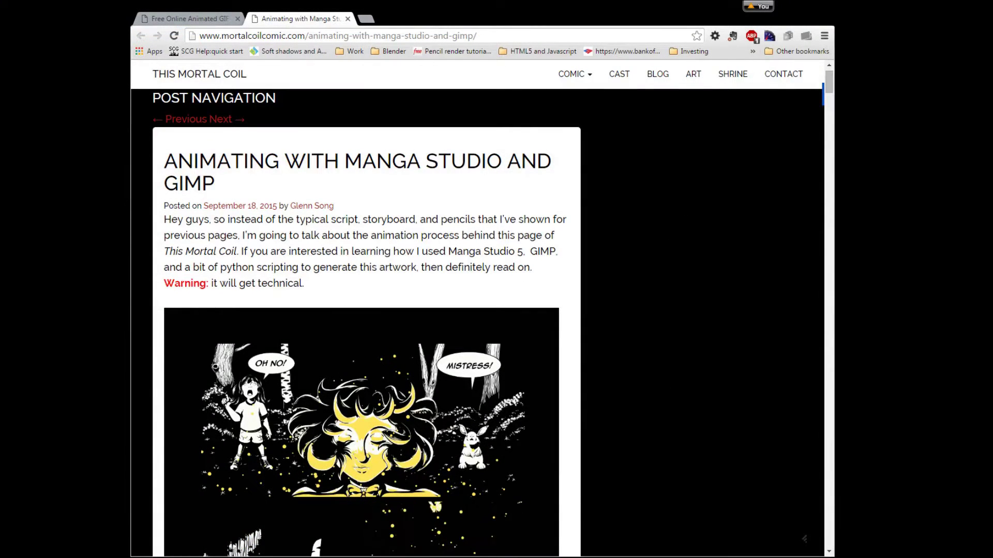
- Upload f1–f5.png to GIFMaker.me and scroll through the ordered frame list
left_click(189, 19)
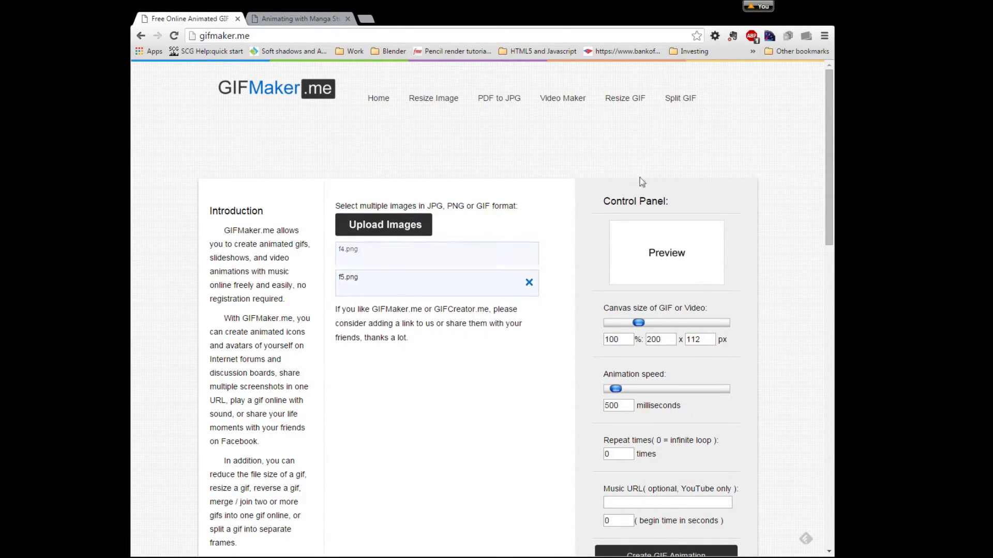
scroll(469, 310, "down", 3)
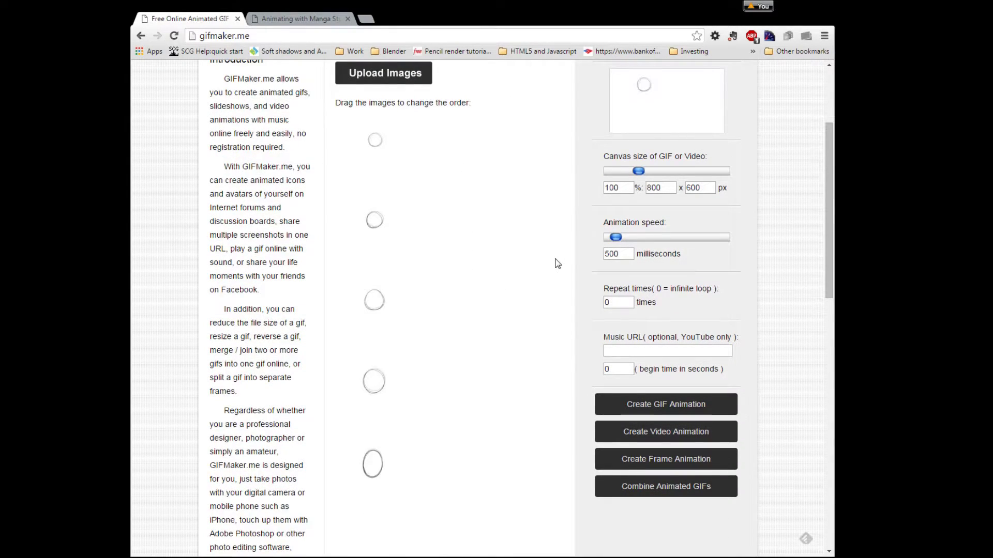
scroll(561, 259, "up", 2)
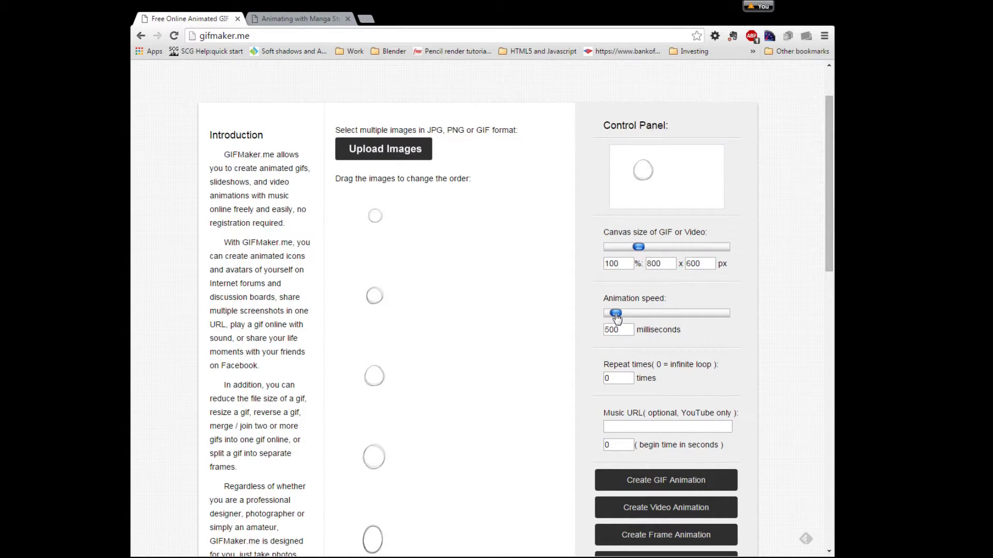
- Try 120 and 80 ms, then settle the animation speed at 100 milliseconds per frame
left_click_drag(623, 331, 603, 329)
type("120")
left_click_drag(627, 330, 573, 329)
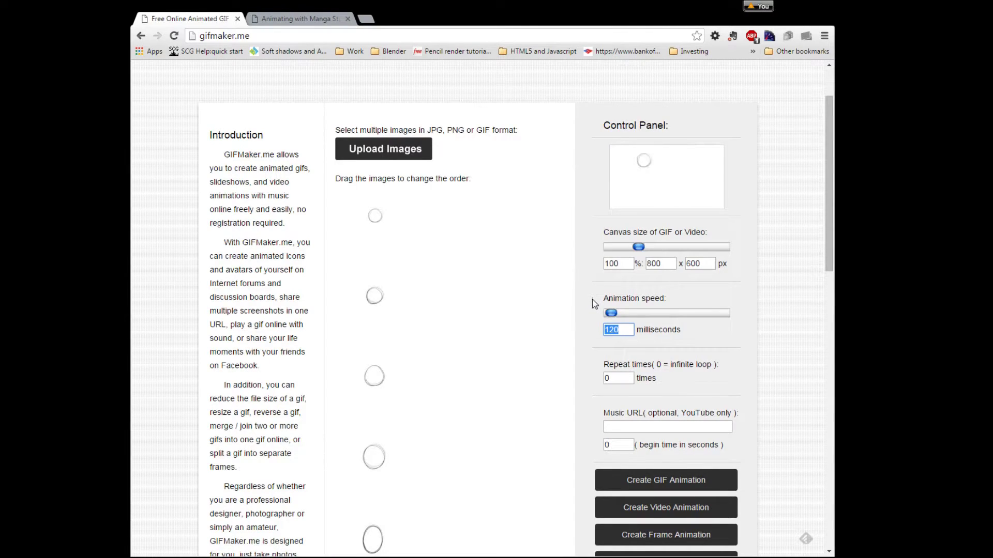
type("80")
left_click_drag(624, 330, 582, 331)
type("100")
scroll(636, 367, "down", 1)
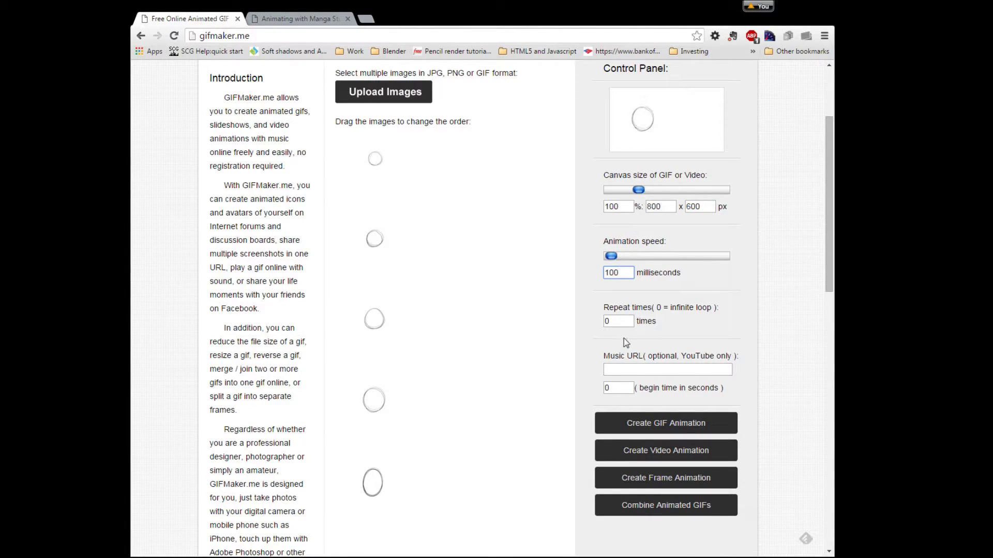
- Create the bouncing-ball GIF from the five uploaded frames and scroll down to its View/Download links
left_click(641, 430)
scroll(621, 393, "down", 1)
scroll(617, 387, "down", 2)
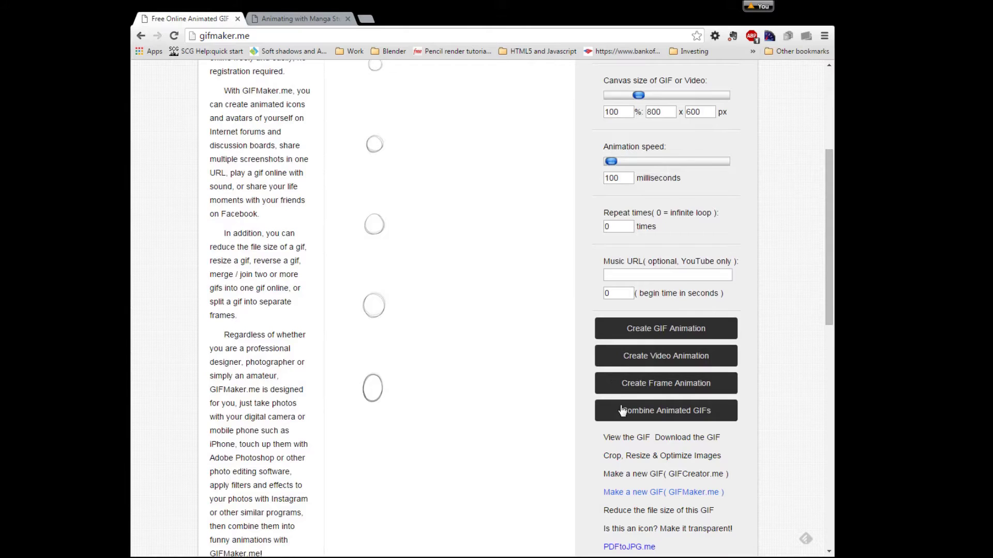
scroll(622, 411, "down", 2)
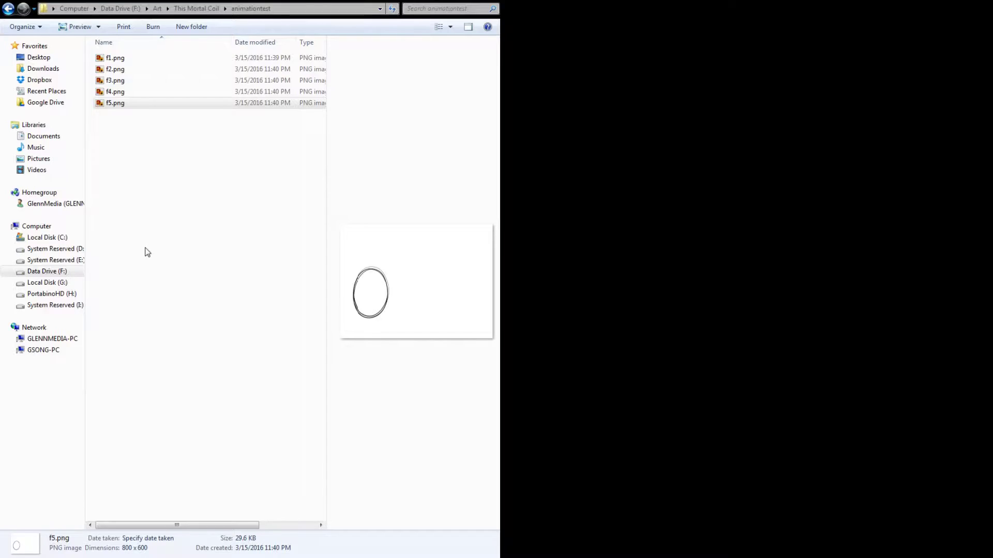
- Deselect the five frame PNGs in the animationtest folder
left_click(147, 253)
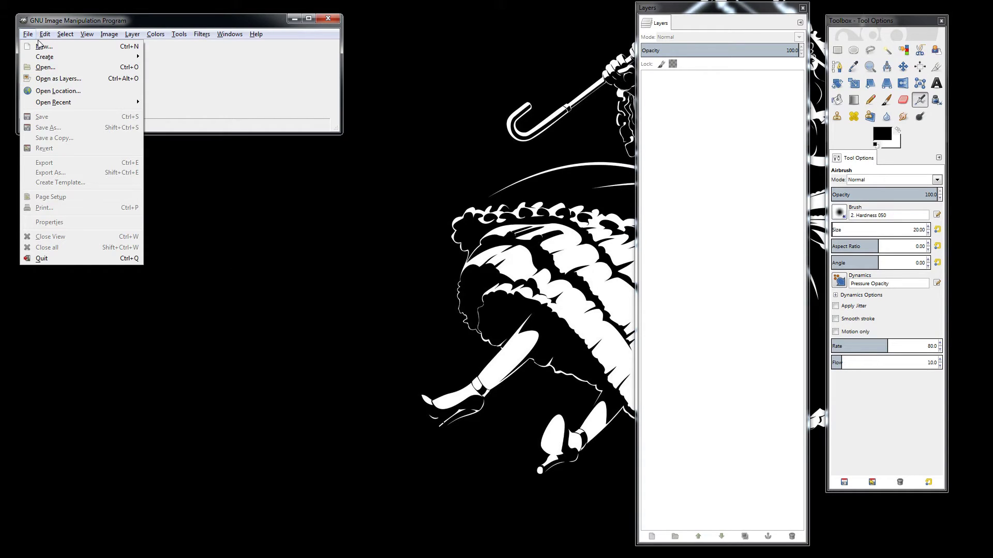
- Open f1.png–f5.png as layers of one 800×600 image, then arrange the Layers dock and image window
left_click(45, 80)
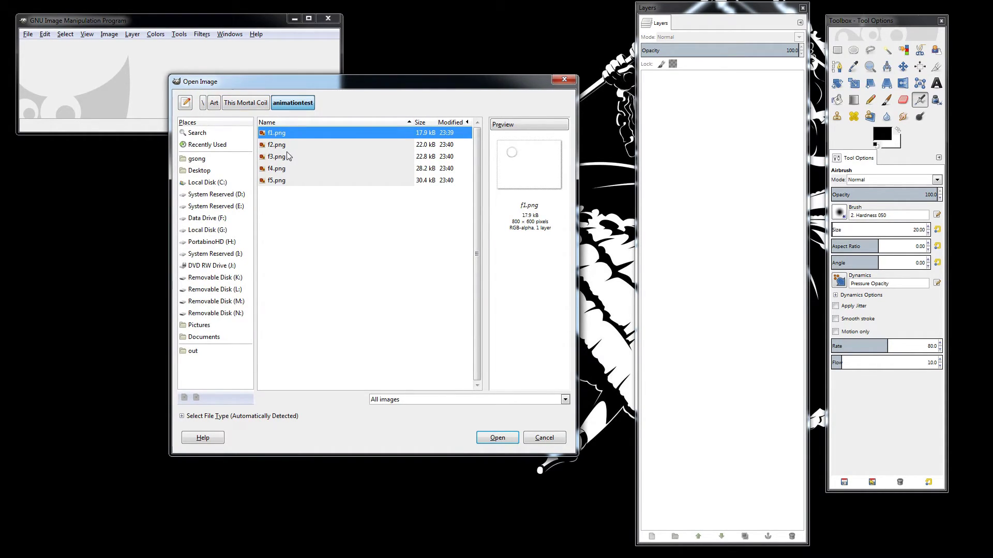
left_click(280, 180, "shift")
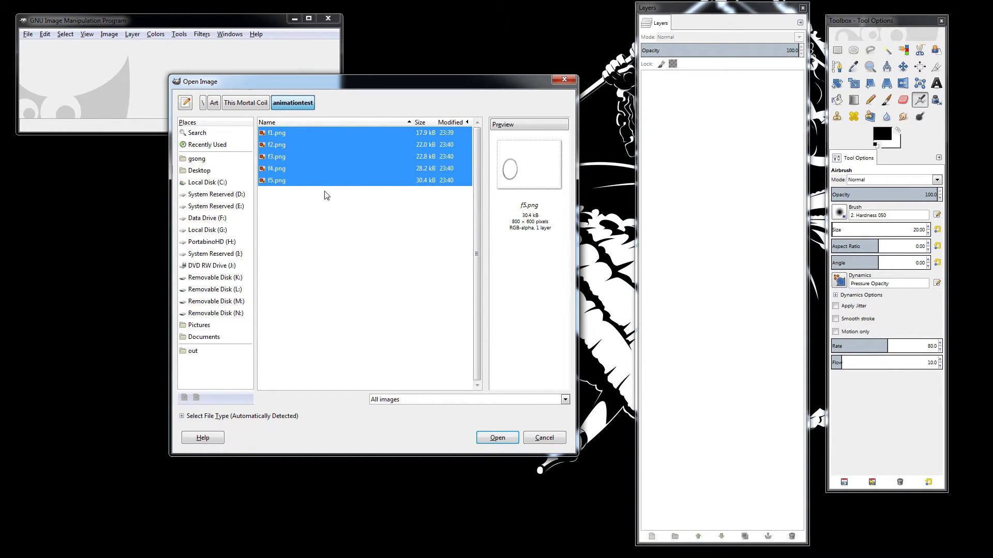
left_click(496, 441)
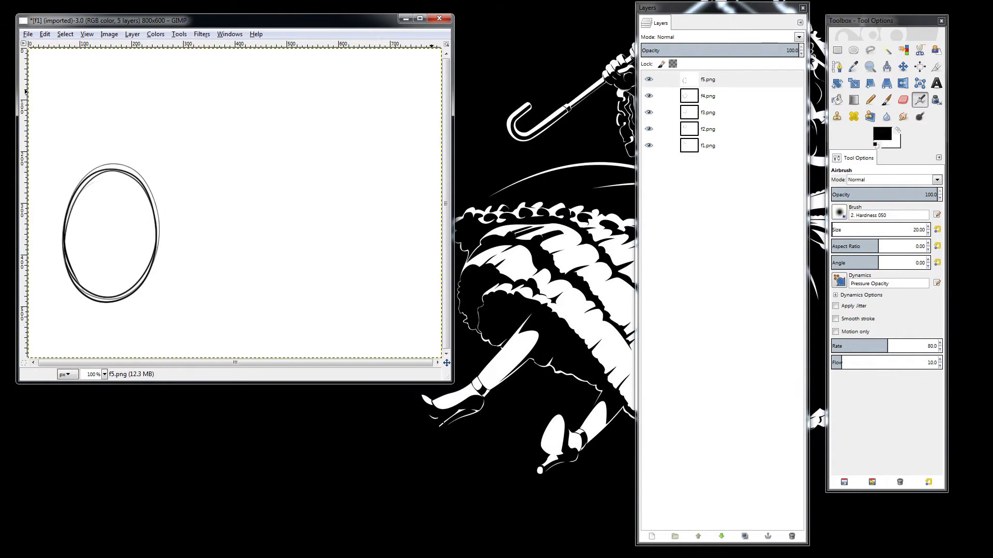
left_click_drag(707, 8, 649, 8)
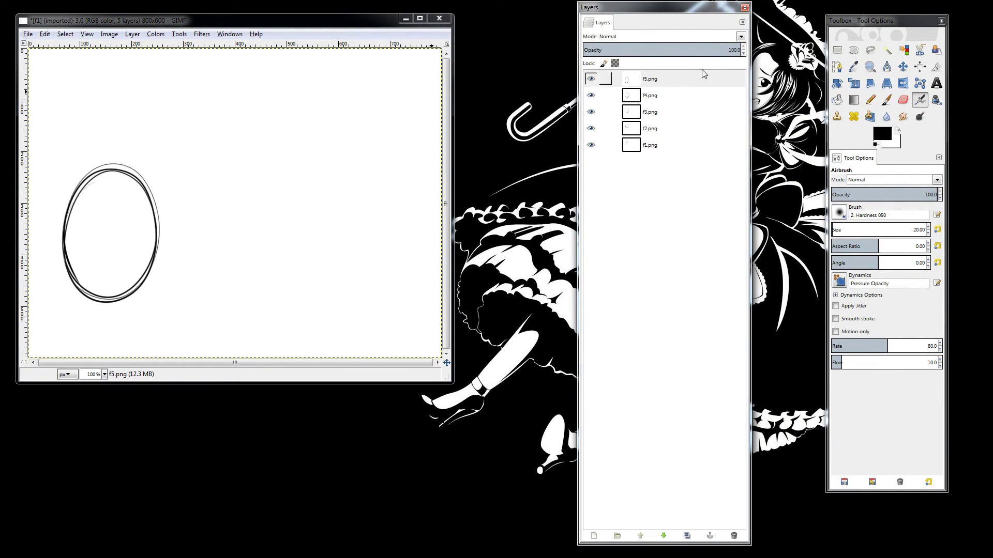
left_click_drag(339, 22, 441, 21)
- Start an Export As with the file type set to GIF image (*.gif)
left_click(129, 33)
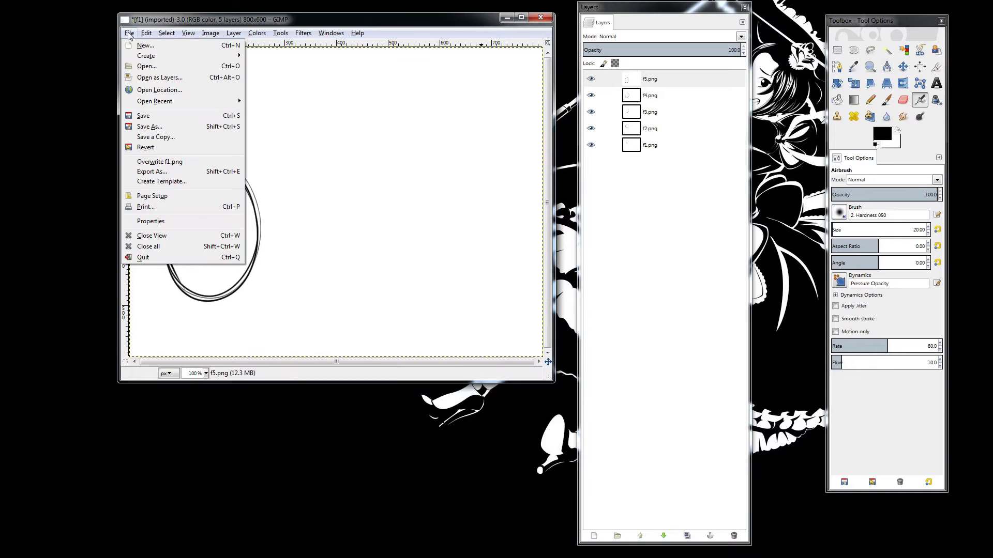
left_click(242, 196)
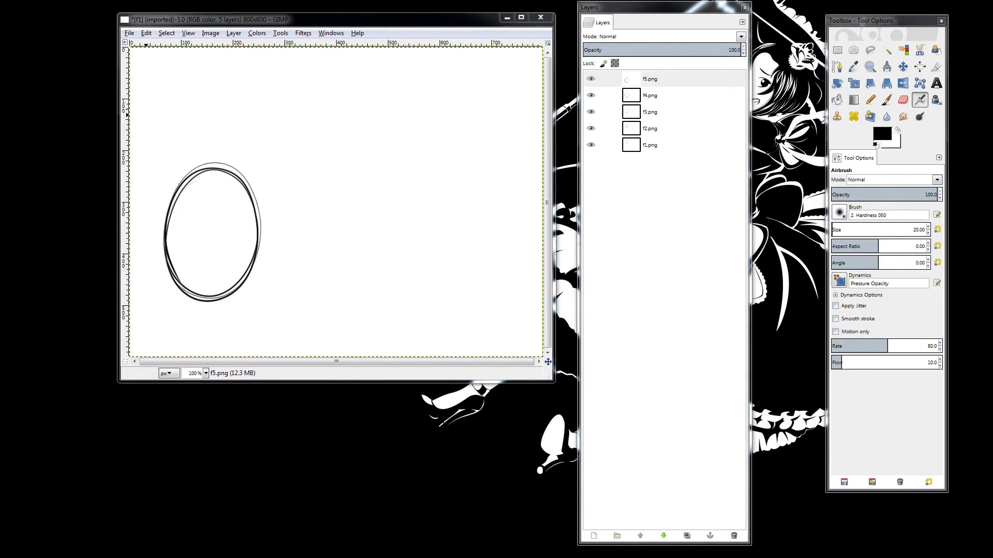
left_click_drag(180, 51, 356, 91)
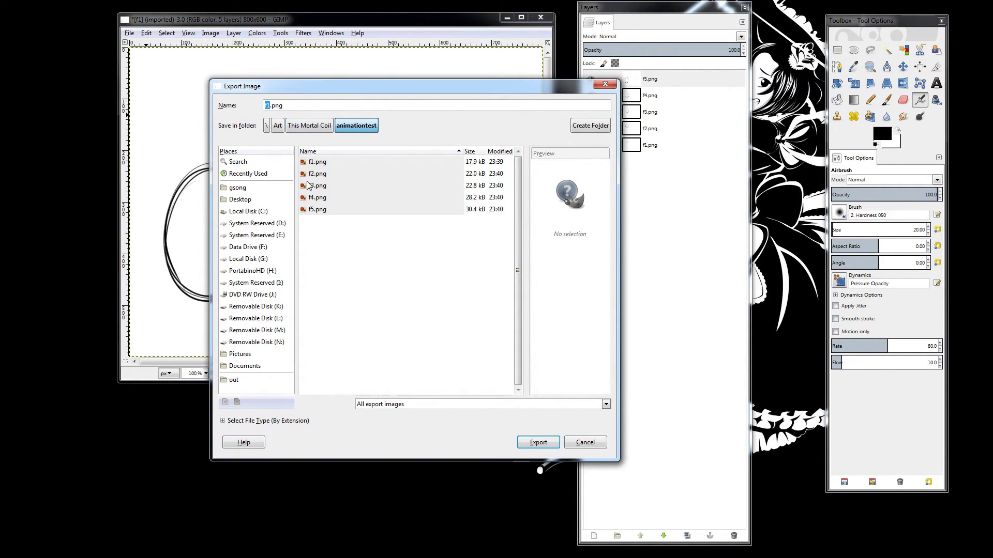
left_click(400, 403)
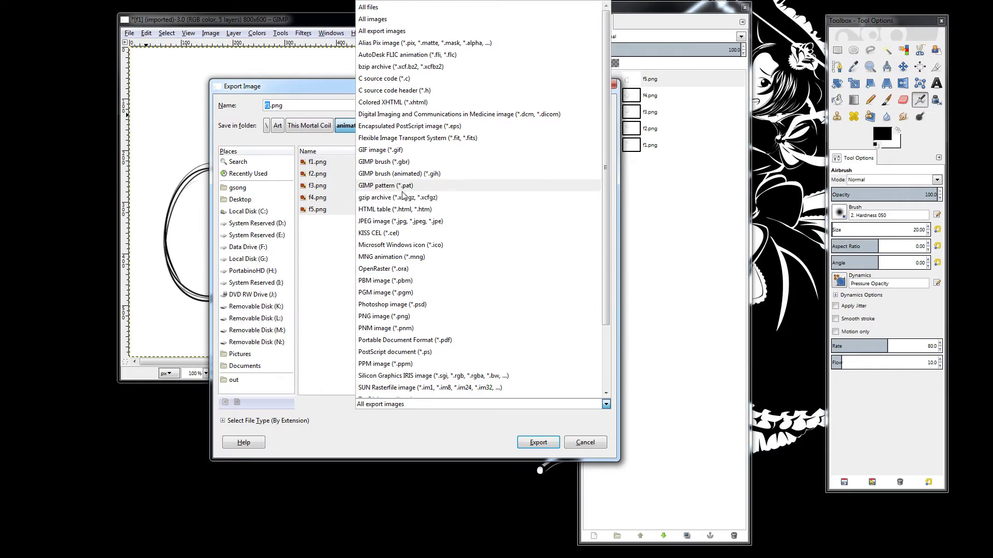
left_click(398, 151)
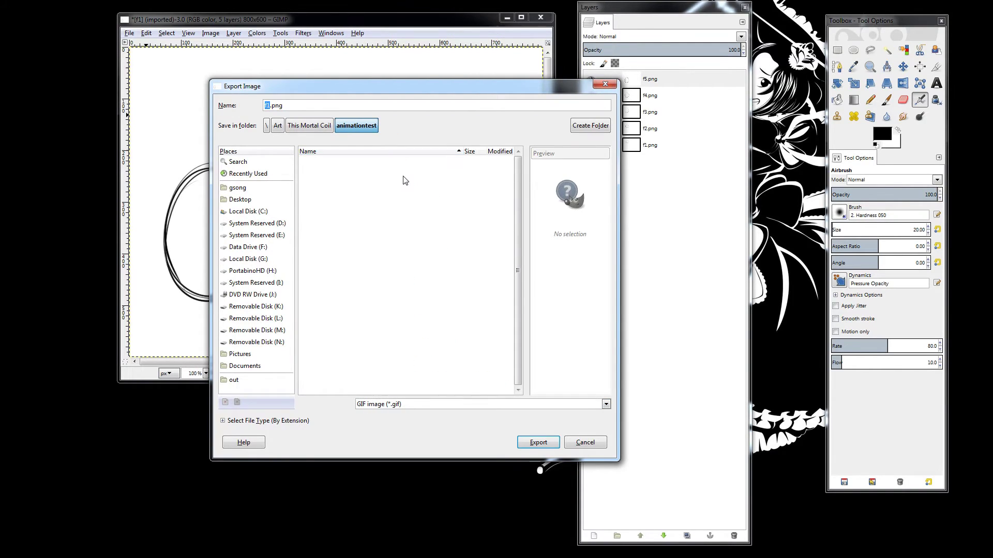
- Rename the export file to out.gif in the animationtest folder
left_click(289, 105)
left_click_drag(285, 105, 263, 105)
type("ou")
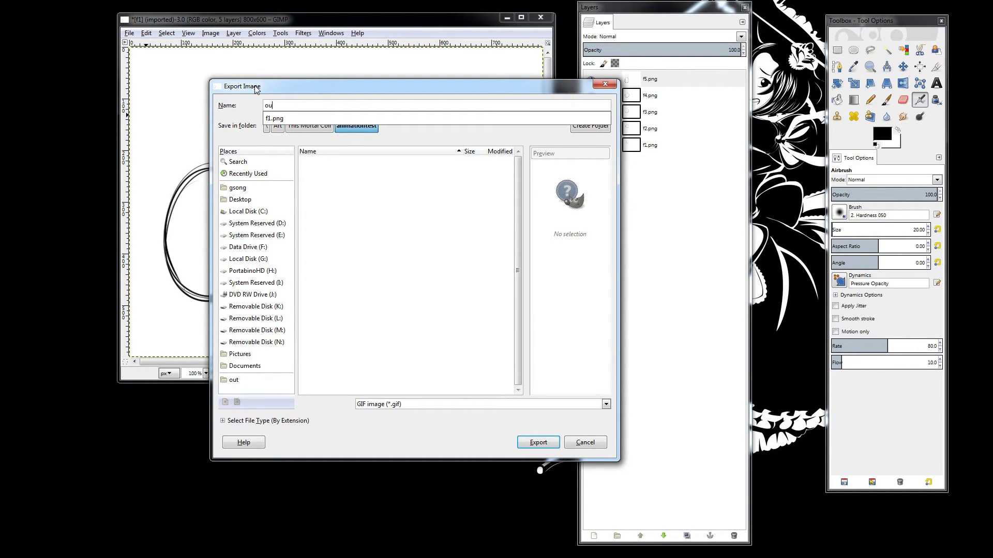
type("t.g")
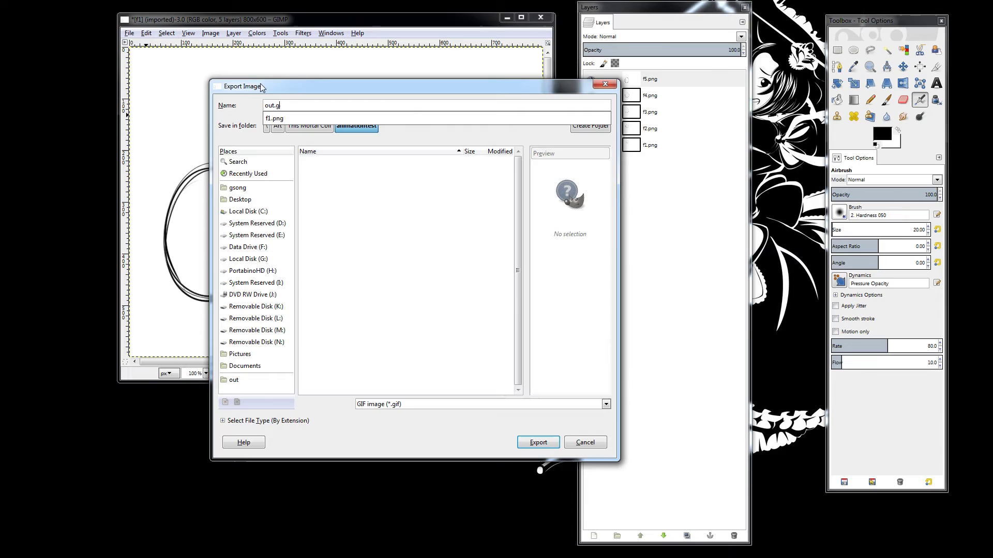
type("if")
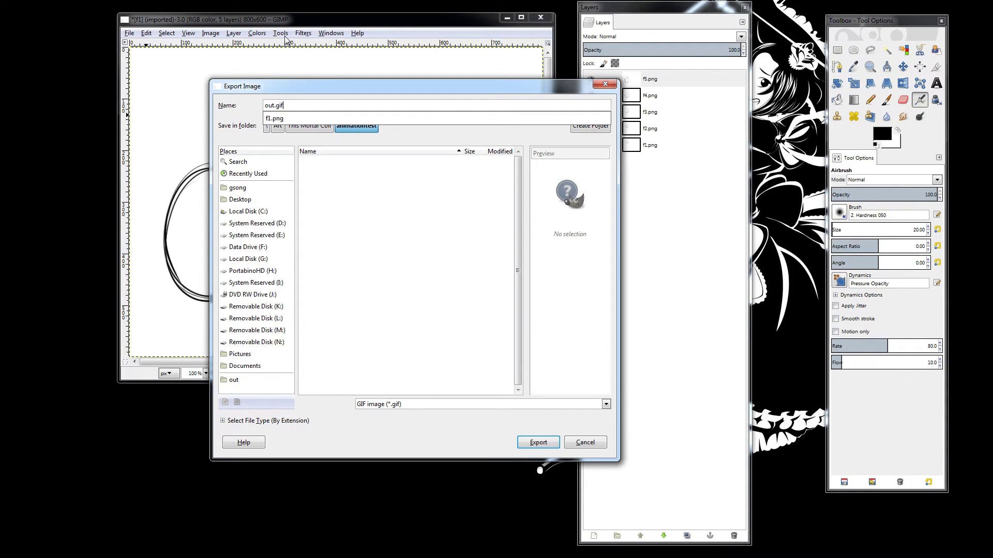
left_click(313, 89)
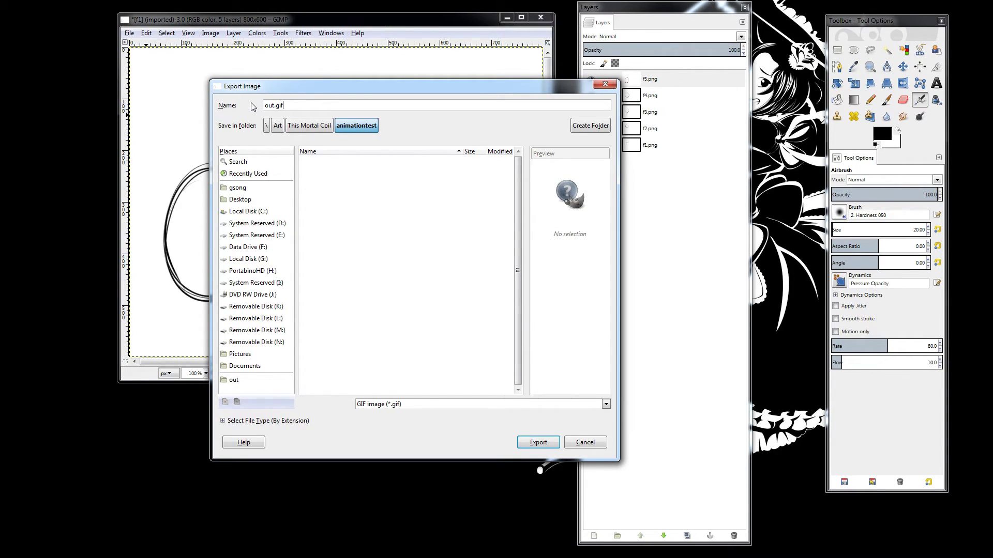
triple_click(305, 110)
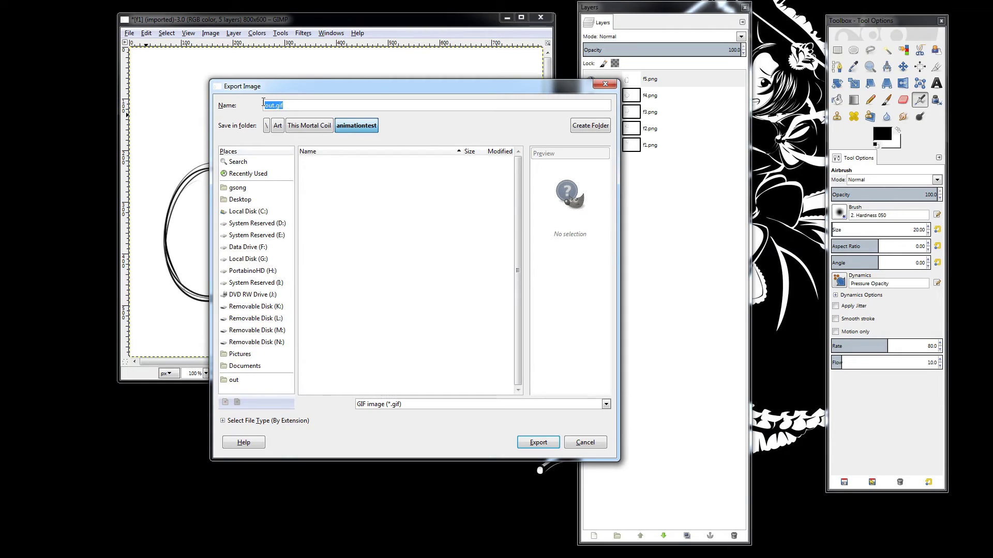
left_click(305, 105)
- In the GIF options, enable As animation and confirm the frame delay is 100 ms
left_click(535, 443)
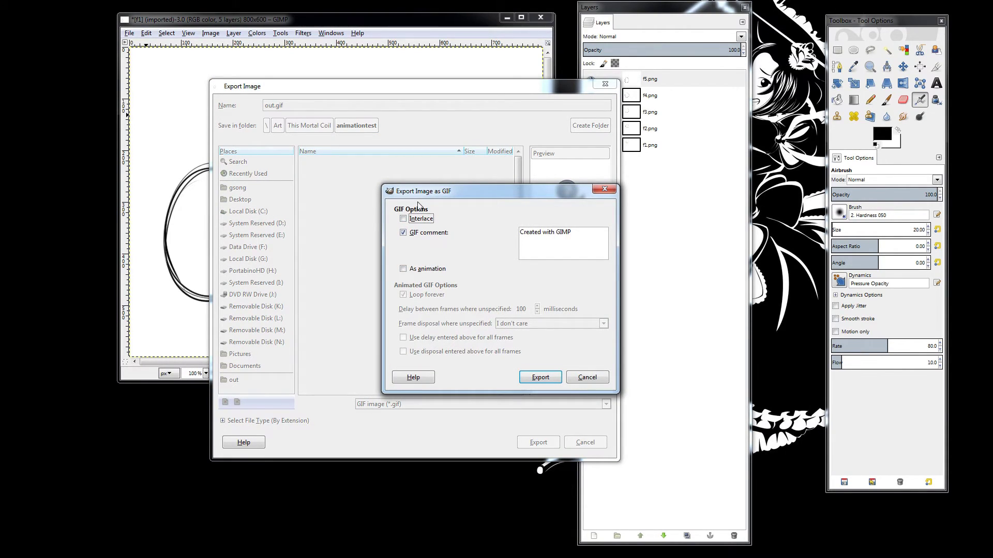
left_click_drag(437, 196, 422, 172)
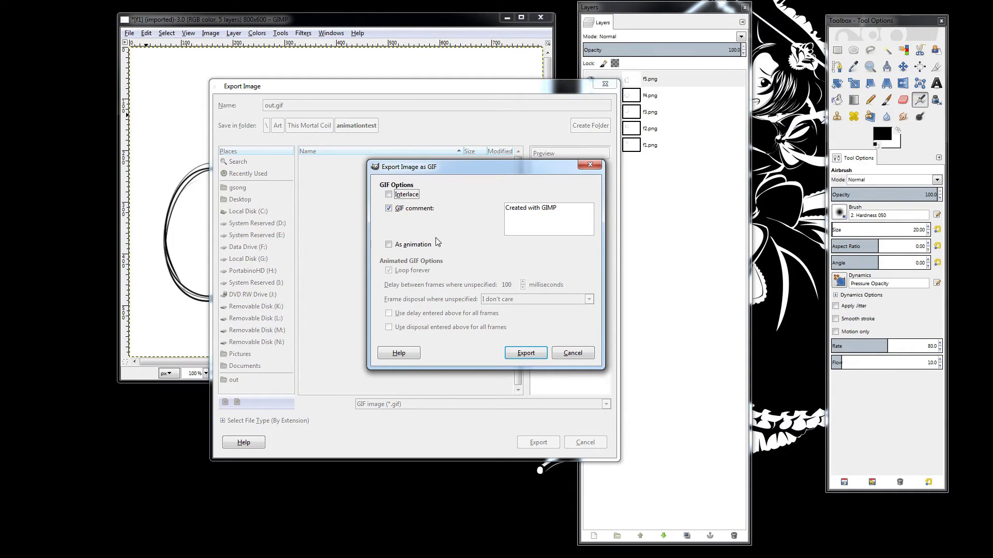
left_click(388, 245)
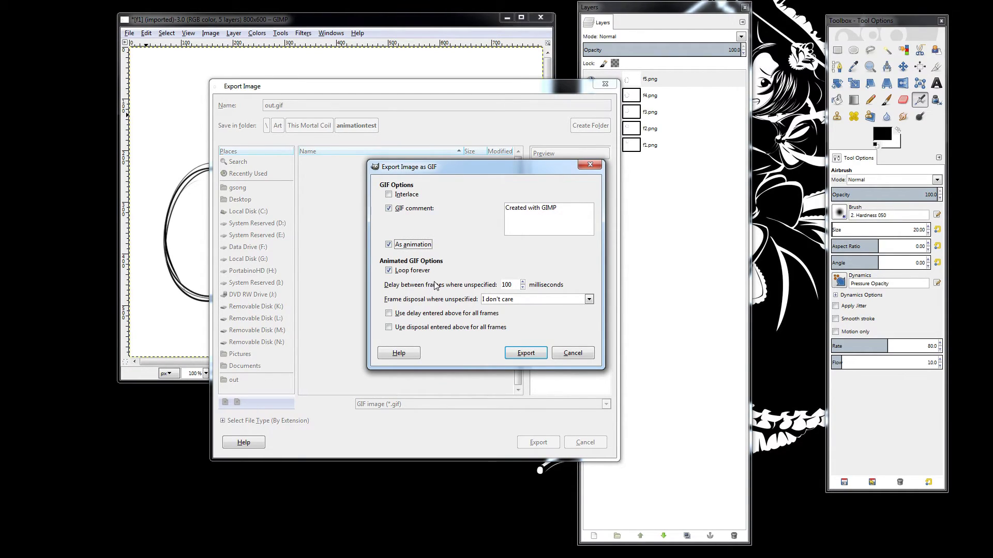
left_click(509, 286)
left_click_drag(510, 285, 501, 287)
- Confirm the export, writing the looping animation to out.gif
left_click(526, 352)
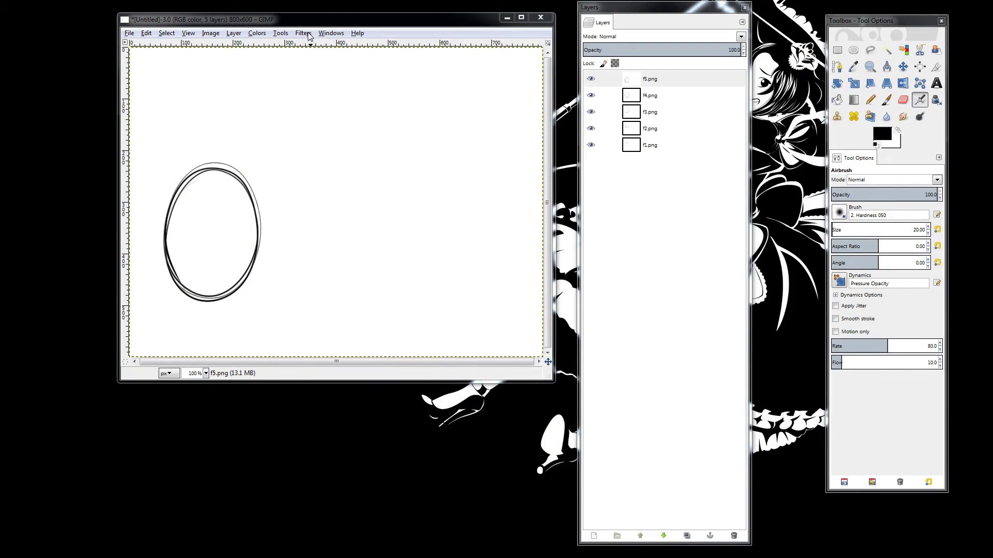
- Apply Filters > Animation > Optimize (for GIF) to the five frame layers
left_click(305, 34)
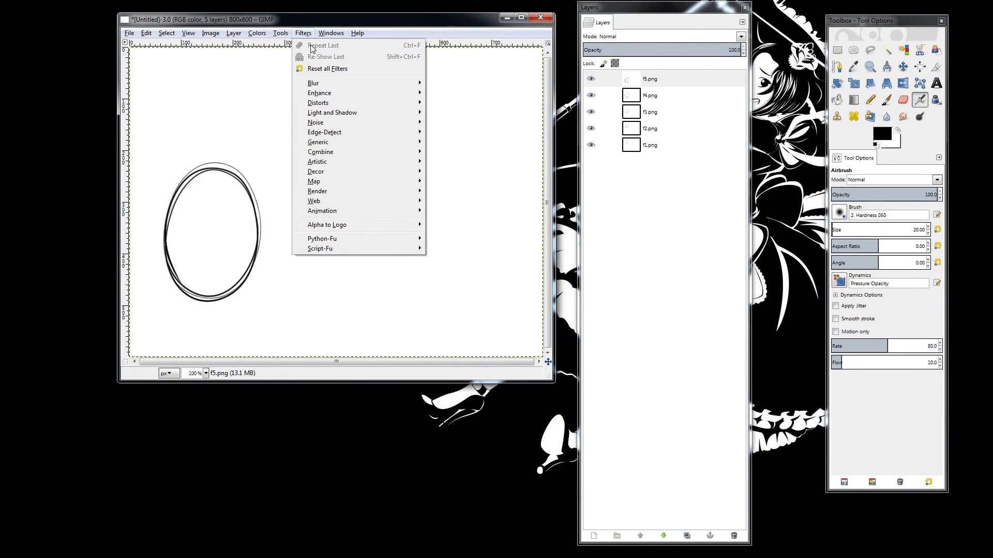
mouse_move(370, 215)
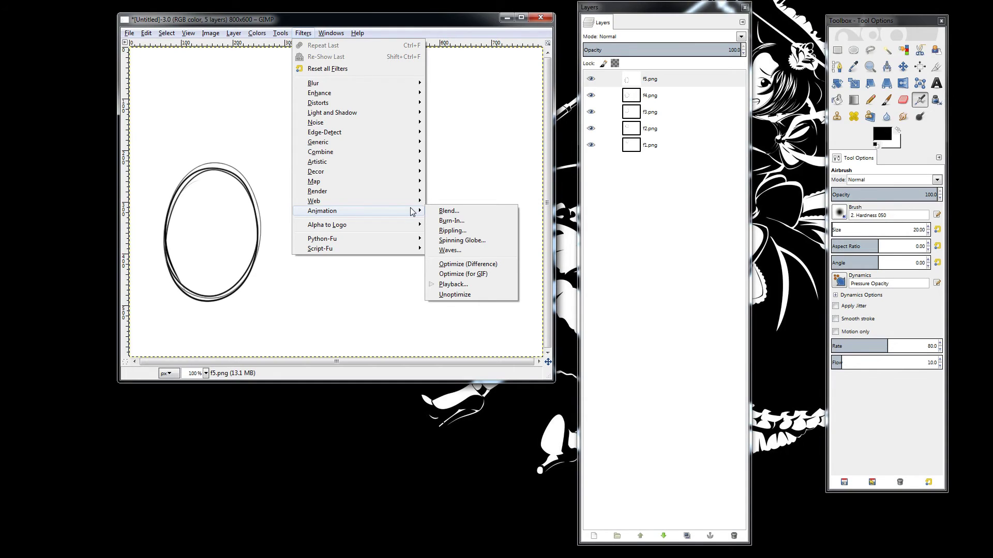
left_click(462, 275)
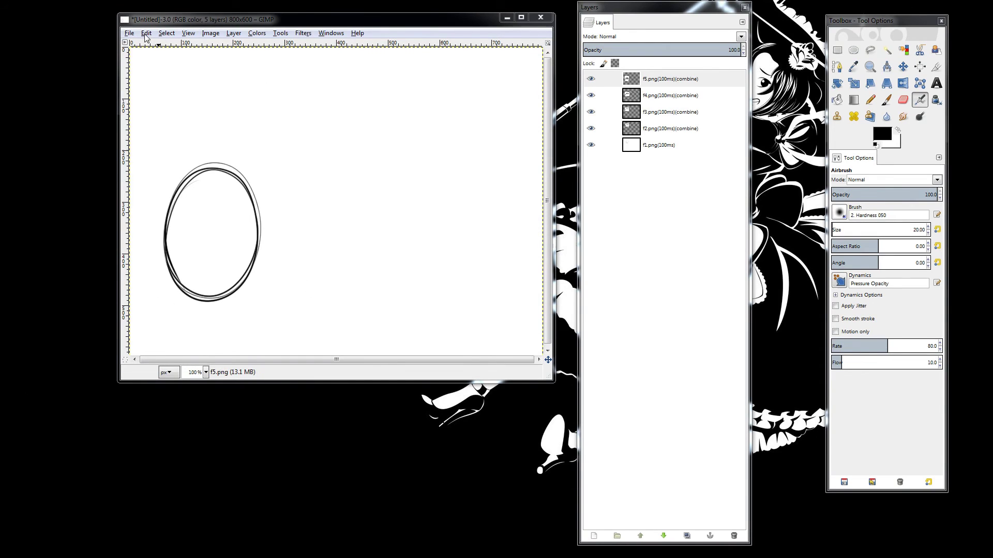
- On the unoptimized f1–f5.png image, show the File menu with Export to out.gif
left_click(130, 34)
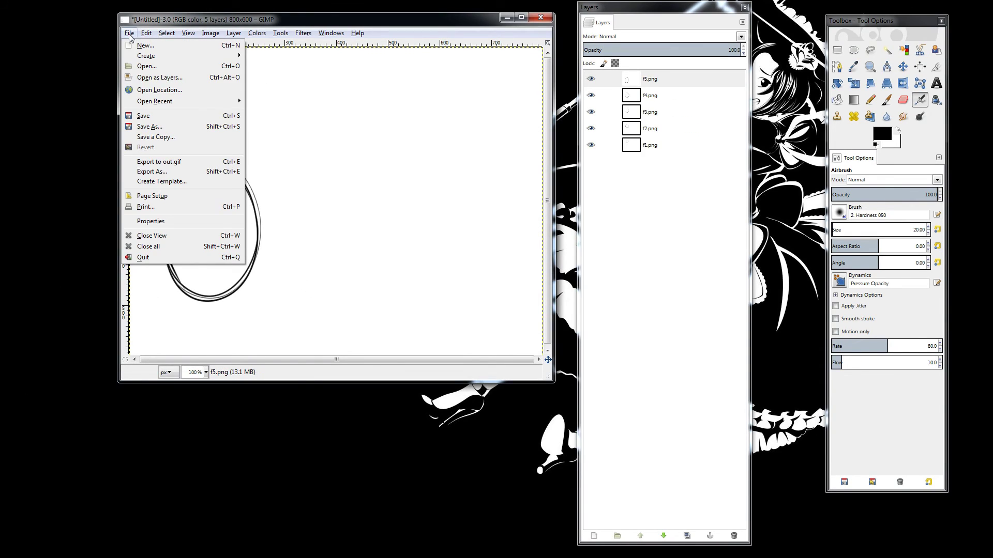